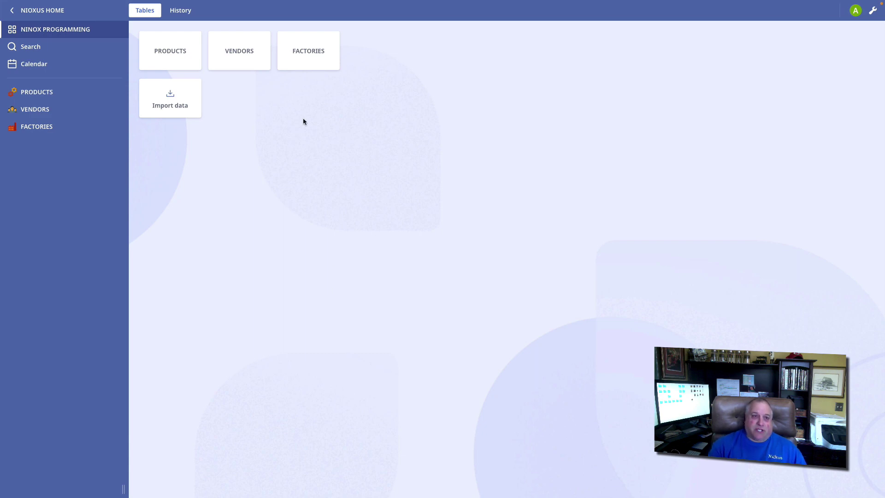
Step: Open the first product record in the PRODUCTS table and turn on field editing
{"action": "left_click", "coordinate": [173, 63]}
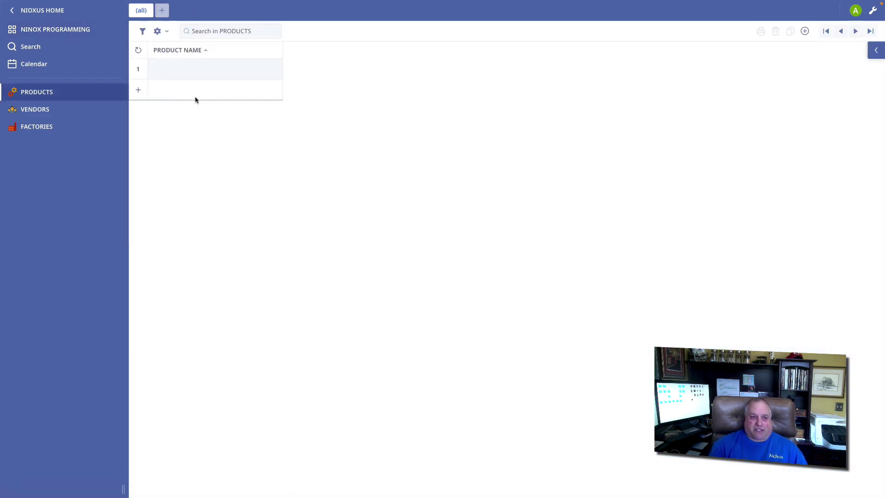
{"action": "left_click", "coordinate": [173, 71]}
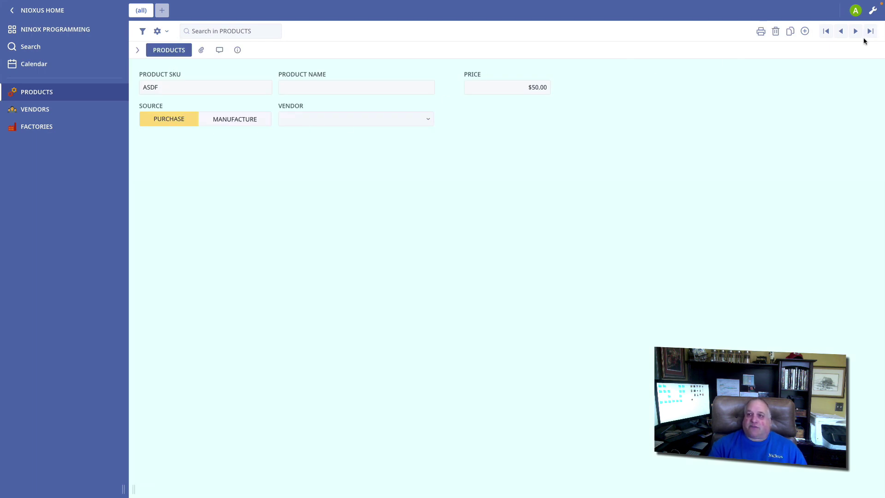
{"action": "left_click", "coordinate": [872, 11]}
Step: Review the PRICE field's settings and close them without changes
{"action": "left_click", "coordinate": [488, 72]}
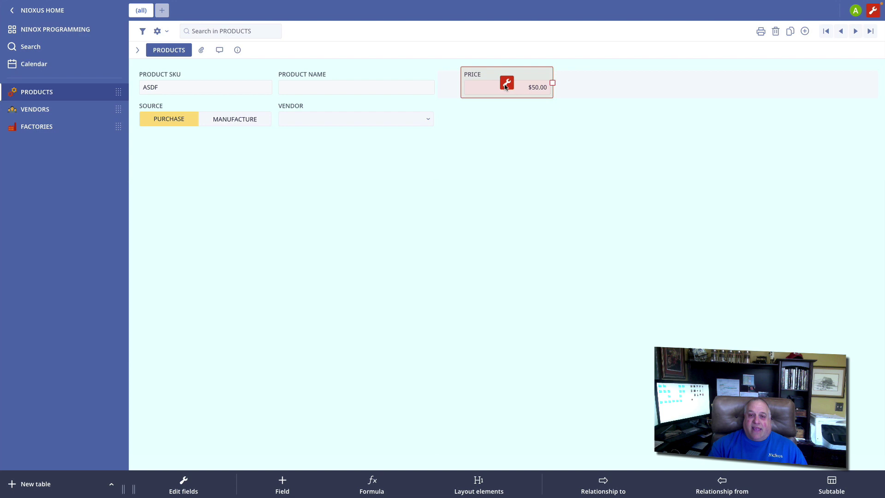
{"action": "left_click", "coordinate": [506, 87]}
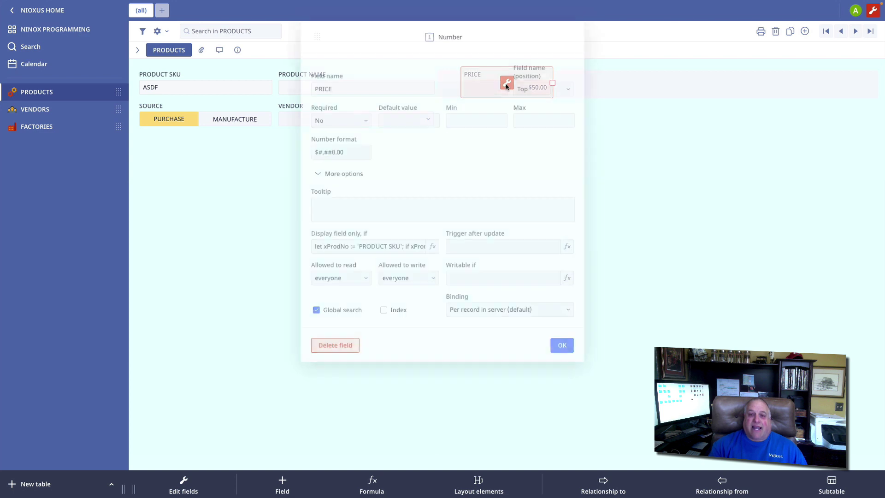
{"action": "left_click", "coordinate": [565, 345]}
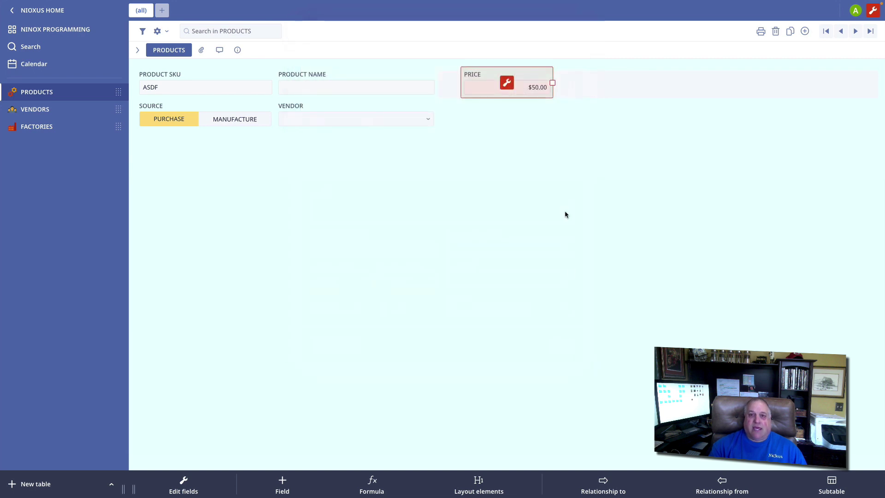
Step: Replace the first product's SKU ASDF with 654654
{"action": "left_click", "coordinate": [194, 88]}
{"action": "key", "text": "BackSpace"}
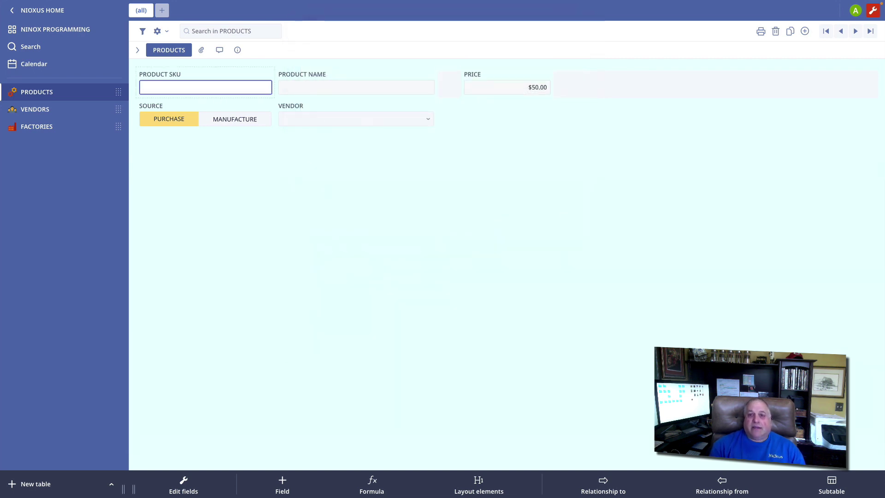
{"action": "key", "text": "Return"}
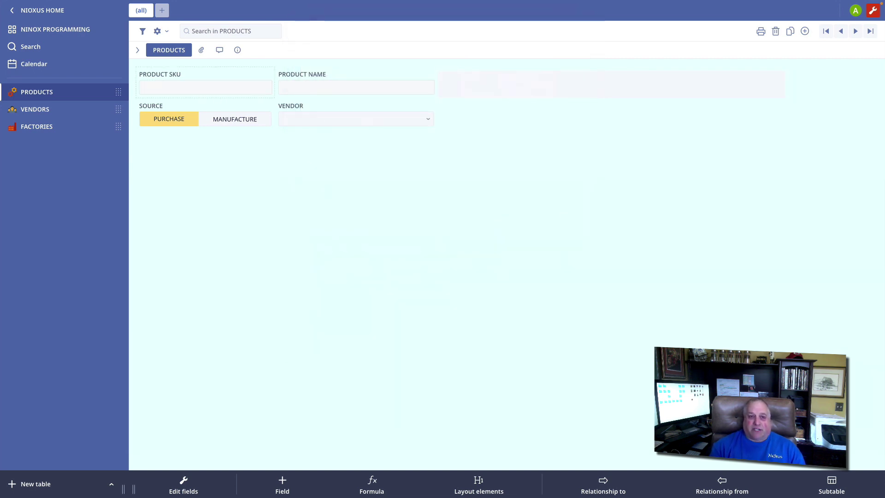
{"action": "left_click", "coordinate": [193, 87]}
{"action": "type", "text": "654654"}
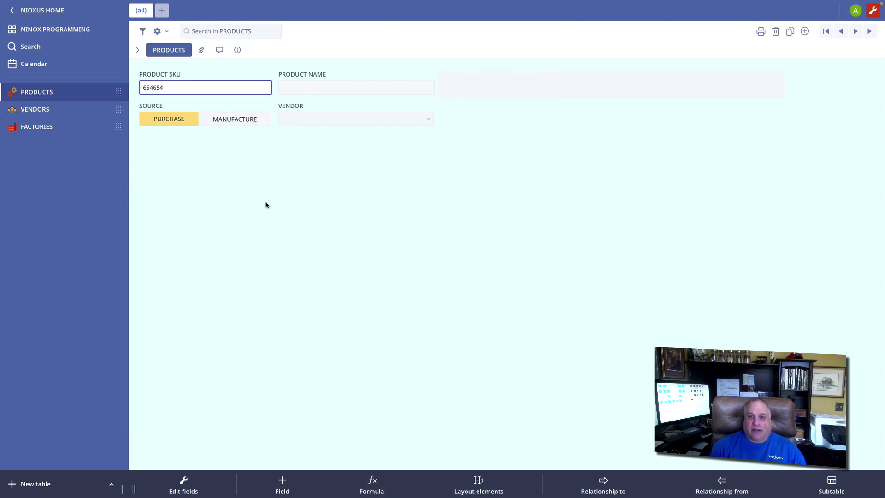
{"action": "key", "text": "Return"}
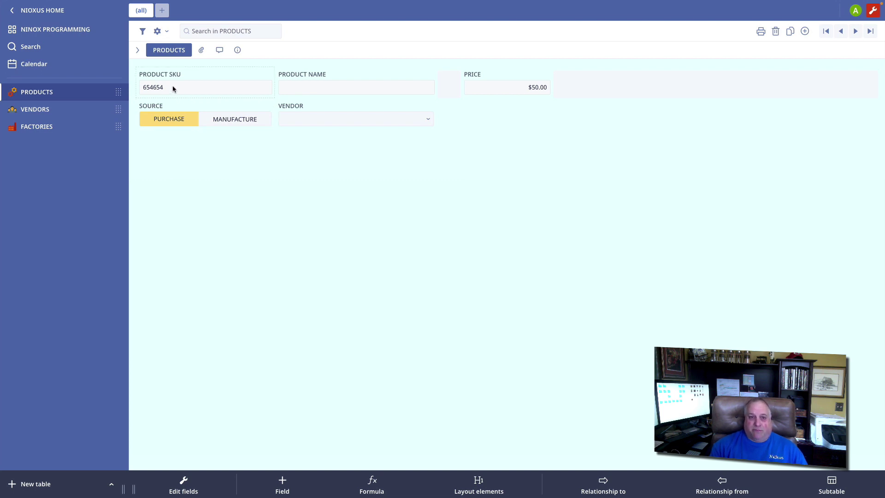
Step: Name the first product Widget, keep source Purchase, and set vendor to Edison Steel
{"action": "left_click", "coordinate": [290, 87]}
{"action": "type", "text": "Widget"}
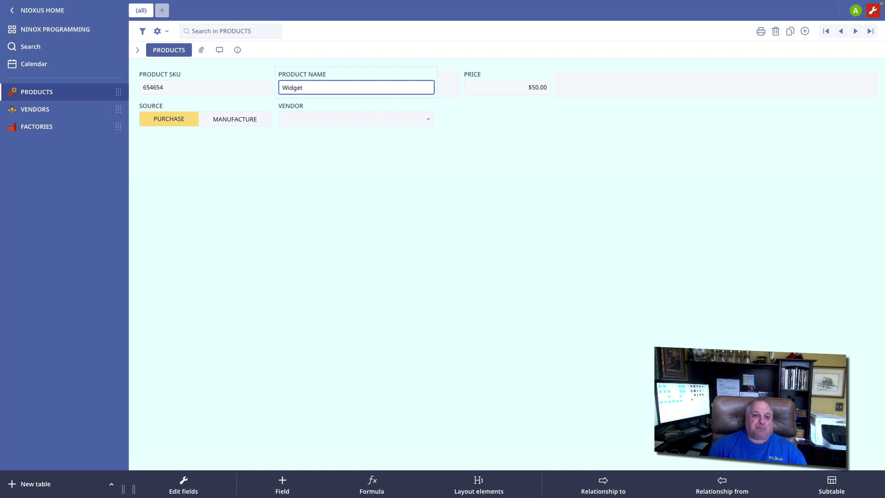
{"action": "key", "text": "Return"}
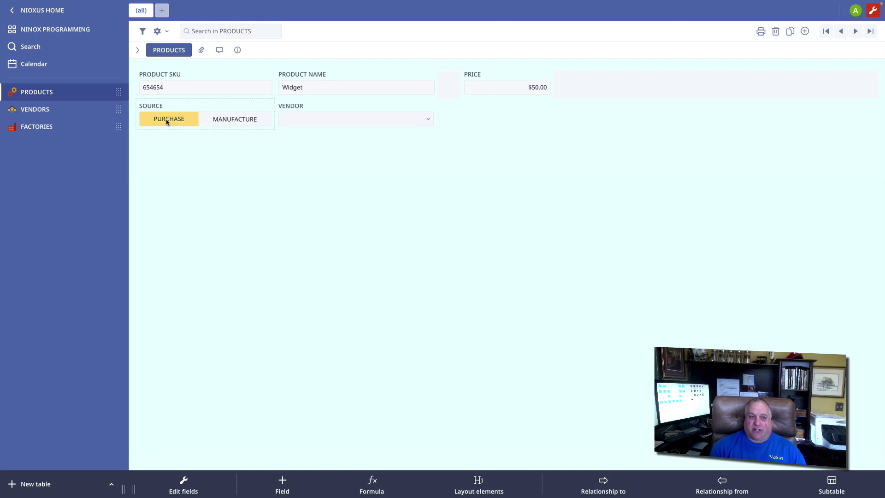
{"action": "left_click", "coordinate": [226, 124]}
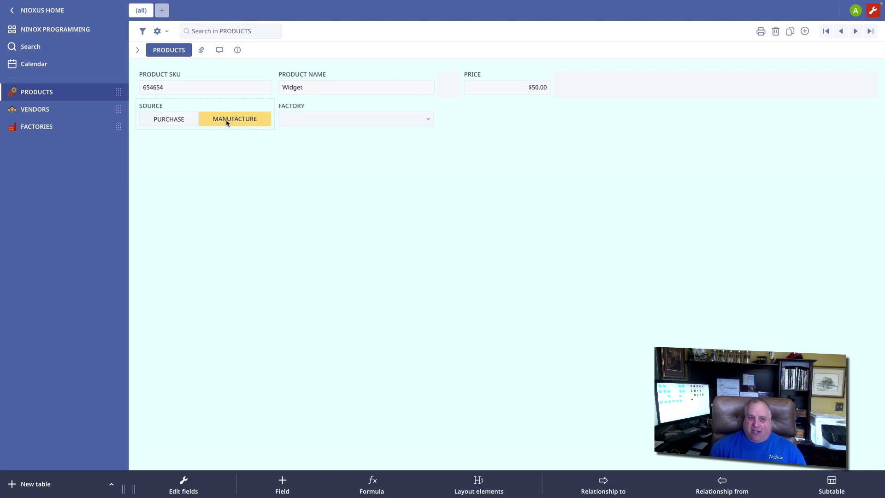
{"action": "left_click", "coordinate": [174, 121]}
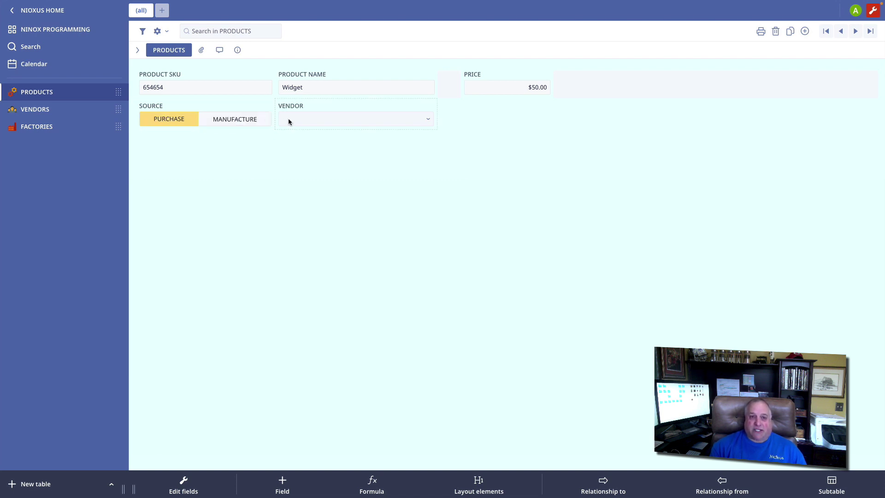
{"action": "left_click", "coordinate": [290, 120]}
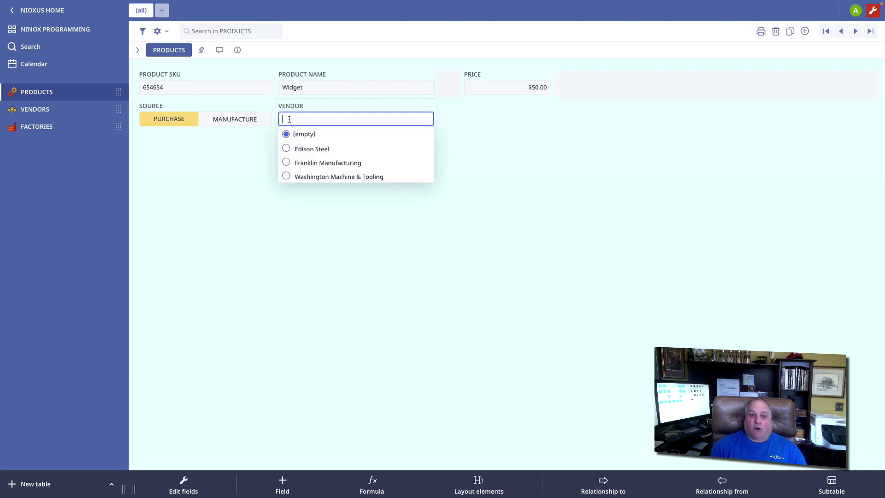
{"action": "left_click", "coordinate": [297, 149]}
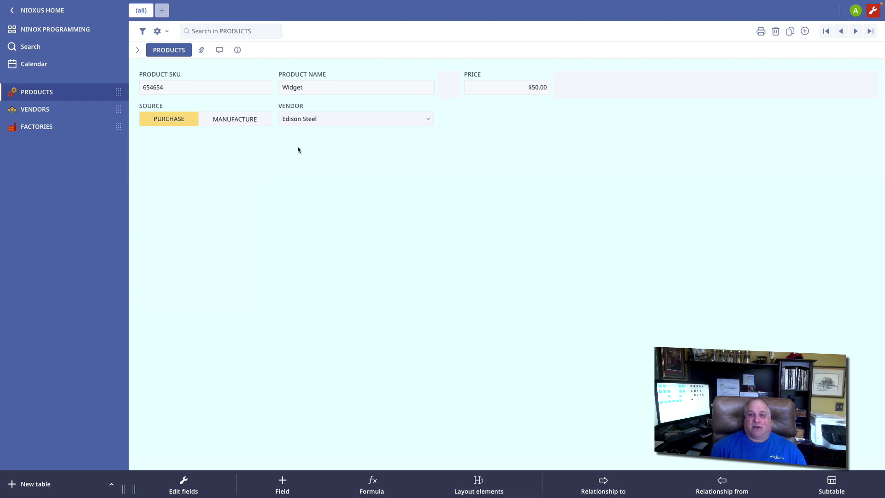
Step: Add product Thing with SKU 654654, source Manufacture and factory Houston, then return to the list
{"action": "left_click", "coordinate": [805, 30]}
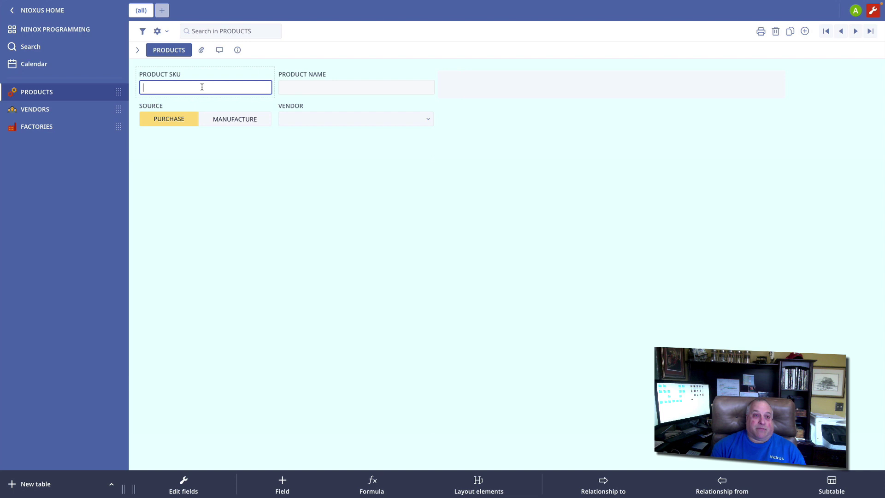
{"action": "type", "text": "654654"}
{"action": "left_click", "coordinate": [290, 89]}
{"action": "type", "text": "Thing"}
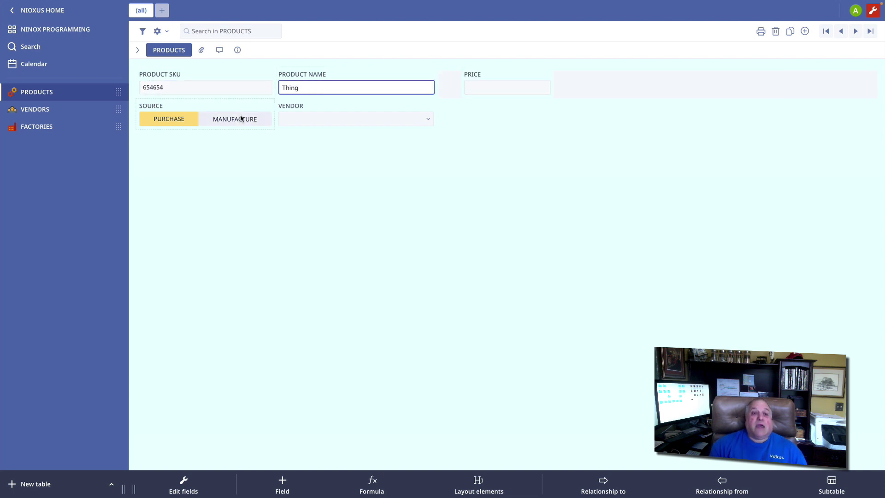
{"action": "left_click", "coordinate": [253, 119]}
{"action": "left_click", "coordinate": [297, 120]}
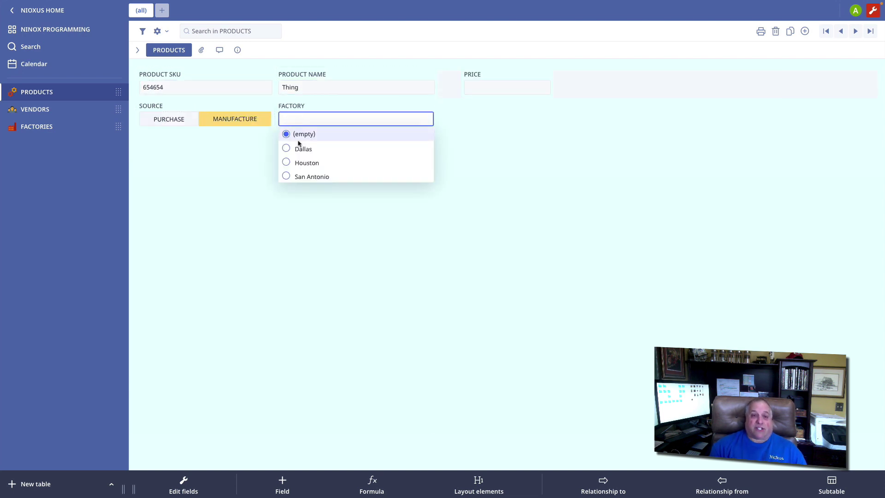
{"action": "left_click", "coordinate": [301, 167]}
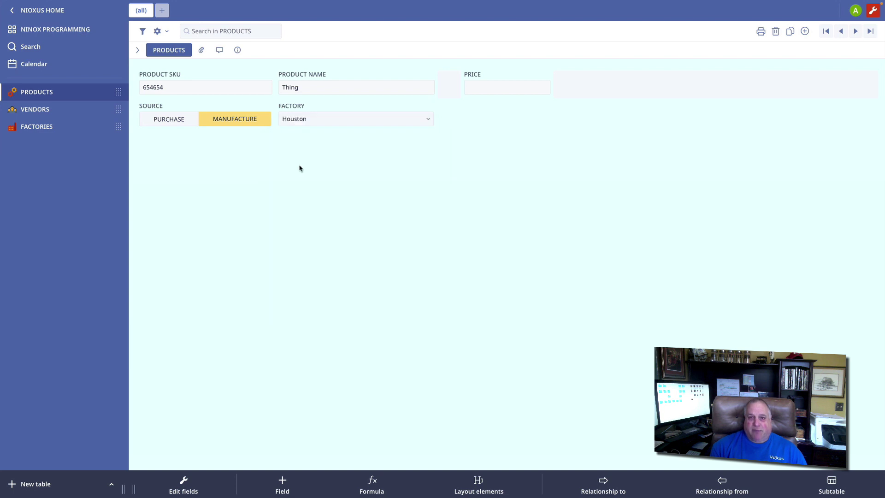
{"action": "left_click", "coordinate": [138, 50]}
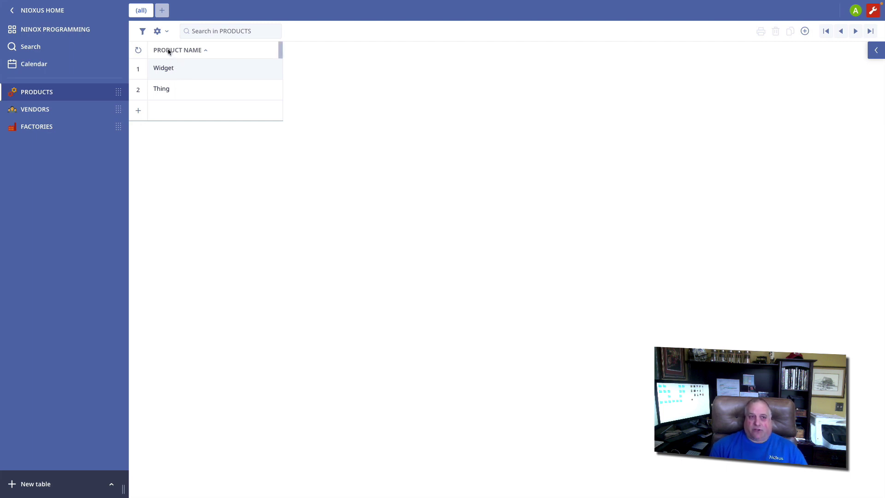
Step: Add VENDOR NAME and DEPARTMENT NAME columns to the PRODUCTS list
{"action": "left_click", "coordinate": [169, 51]}
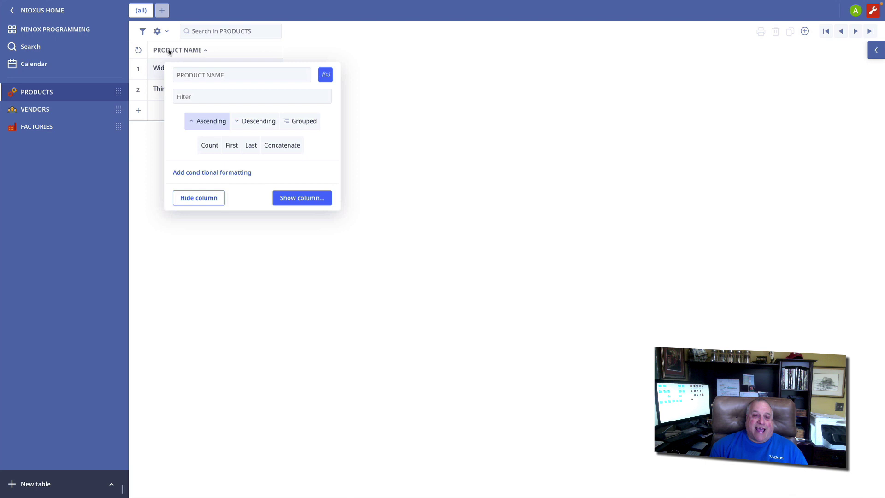
{"action": "left_click", "coordinate": [300, 197]}
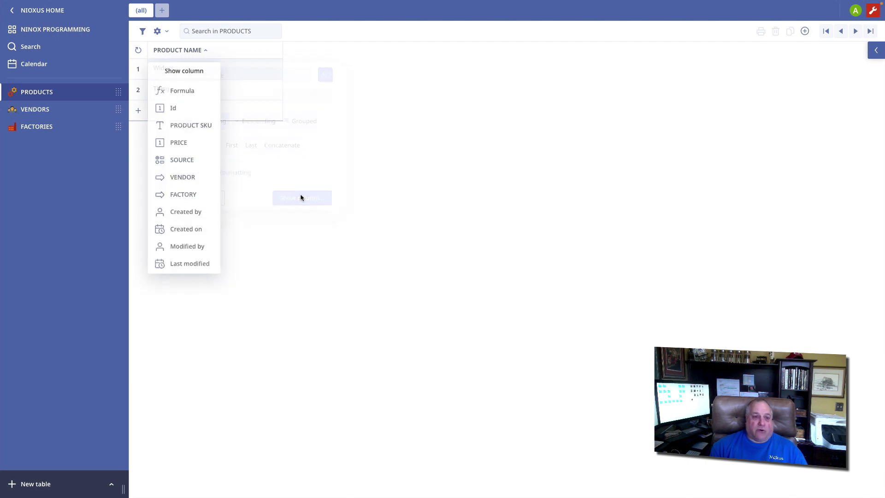
{"action": "left_click", "coordinate": [197, 177]}
{"action": "left_click", "coordinate": [199, 127]}
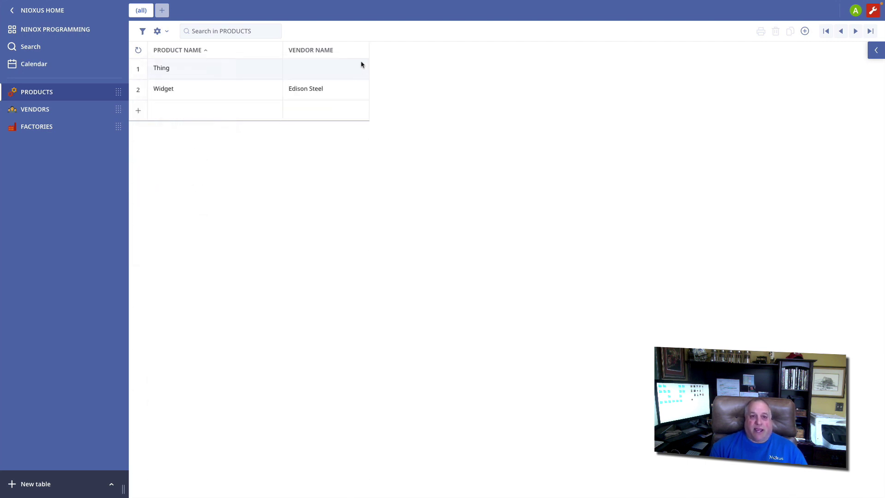
{"action": "left_click", "coordinate": [330, 52]}
{"action": "left_click", "coordinate": [462, 198]}
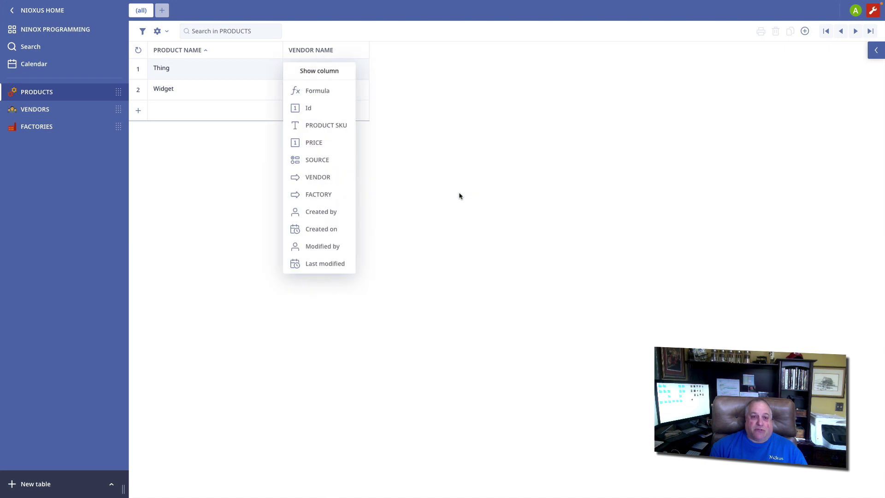
{"action": "left_click", "coordinate": [314, 196]}
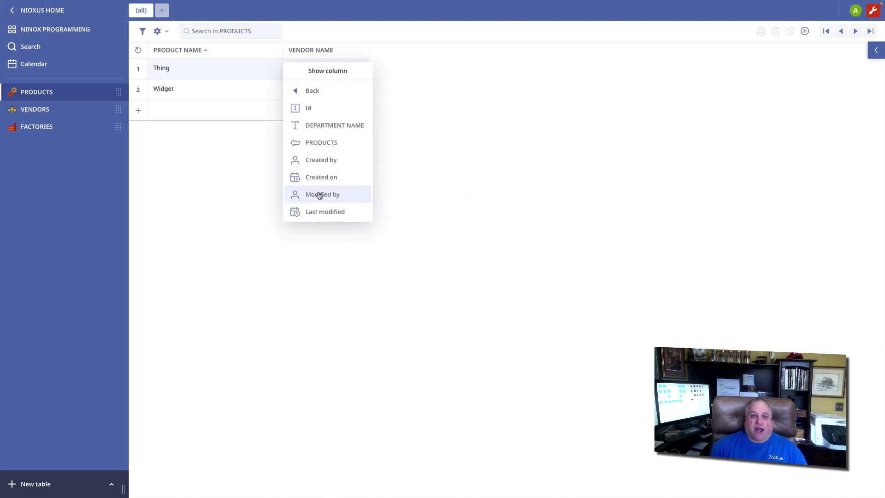
{"action": "left_click", "coordinate": [328, 127]}
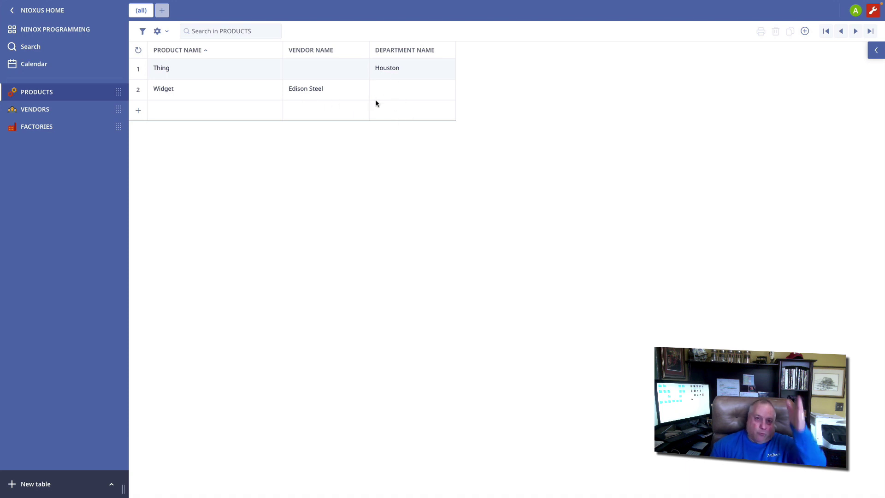
Step: Hide the VENDOR NAME and DEPARTMENT NAME columns again
{"action": "left_click", "coordinate": [314, 51]}
{"action": "left_click", "coordinate": [333, 198]}
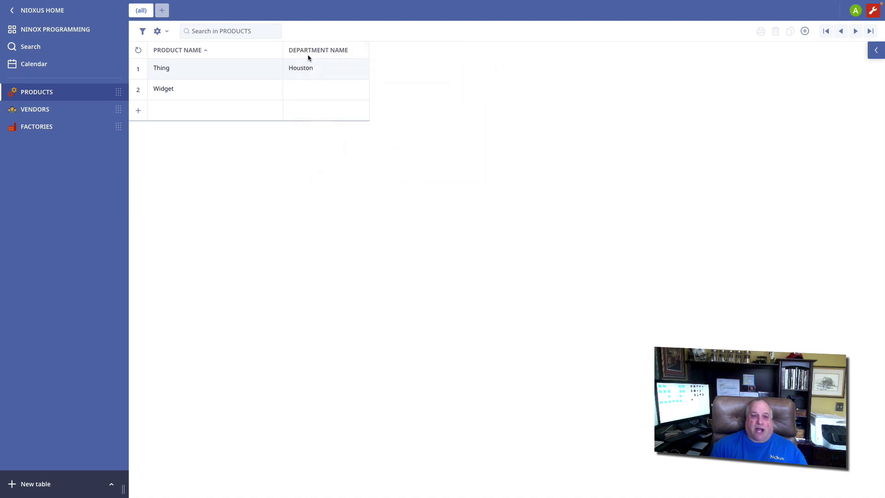
{"action": "left_click", "coordinate": [308, 52]}
{"action": "left_click", "coordinate": [328, 198]}
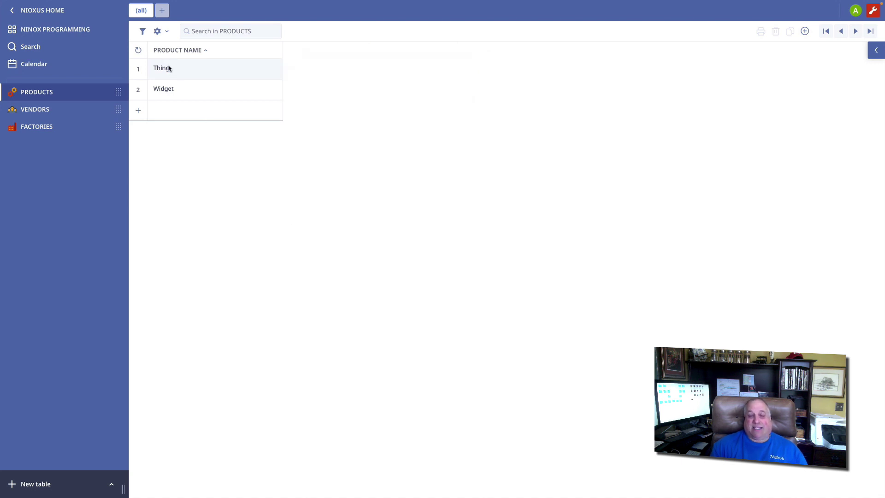
Step: On the Thing record, add a new Formula field and open its empty formula editor
{"action": "left_click", "coordinate": [171, 70]}
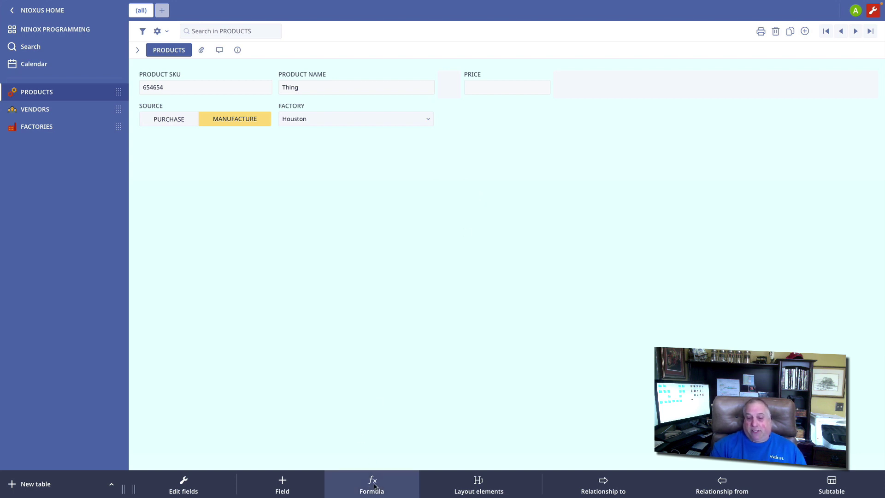
{"action": "left_click", "coordinate": [223, 486]}
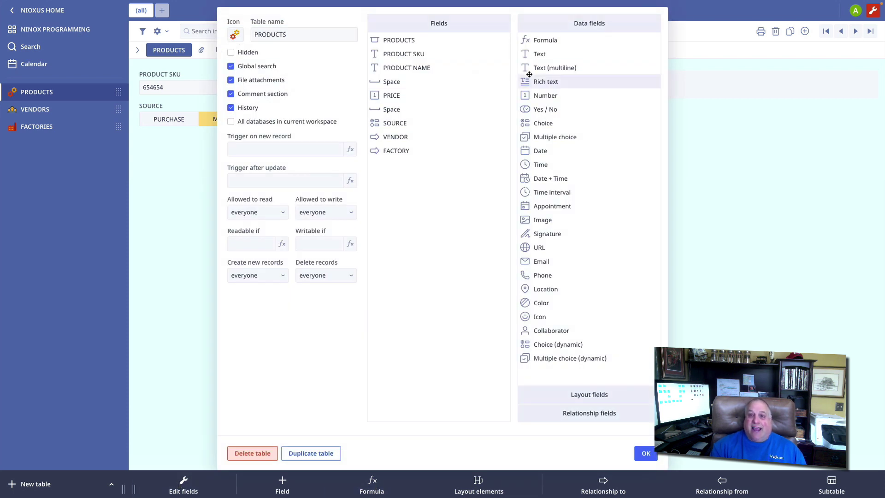
{"action": "mouse_move", "coordinate": [548, 40]}
{"action": "left_mouse_down"}
{"action": "mouse_move", "coordinate": [420, 186]}
{"action": "mouse_move", "coordinate": [533, 36]}
{"action": "left_mouse_up"}
{"action": "key", "text": "Escape"}
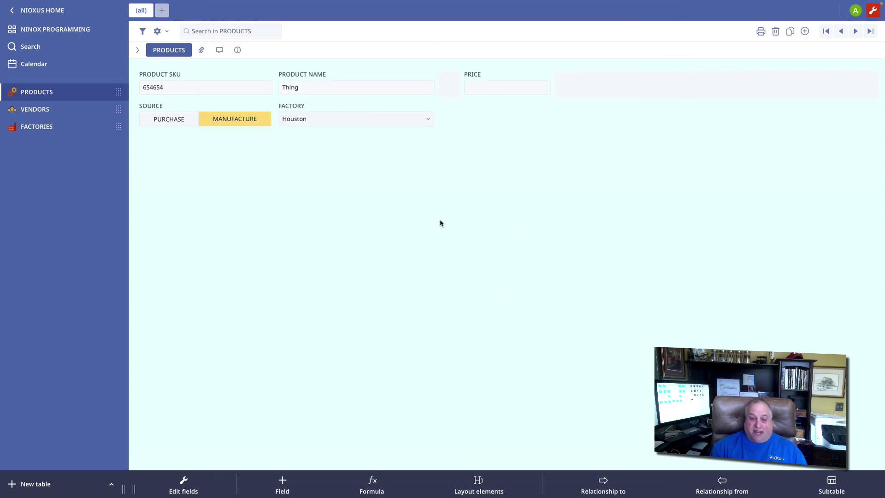
{"action": "left_click", "coordinate": [371, 487]}
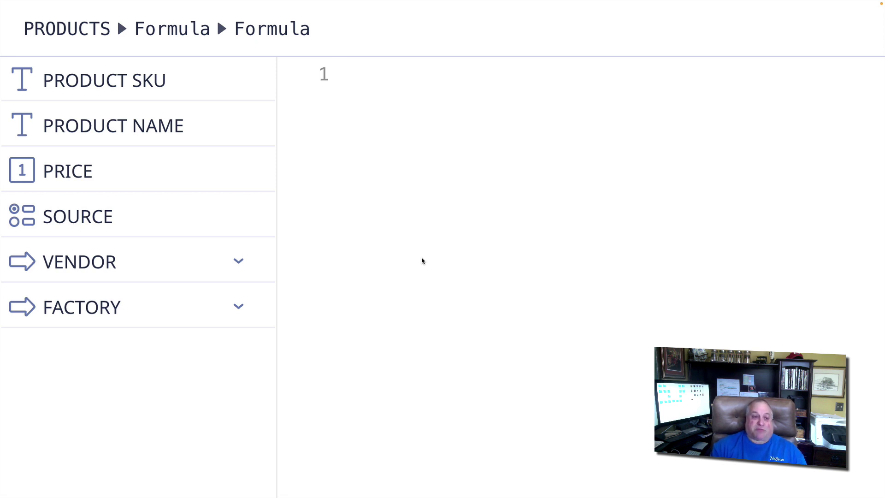
Step: Expand and collapse the VENDOR and FACTORY entries to review their linked fields
{"action": "left_click", "coordinate": [240, 261]}
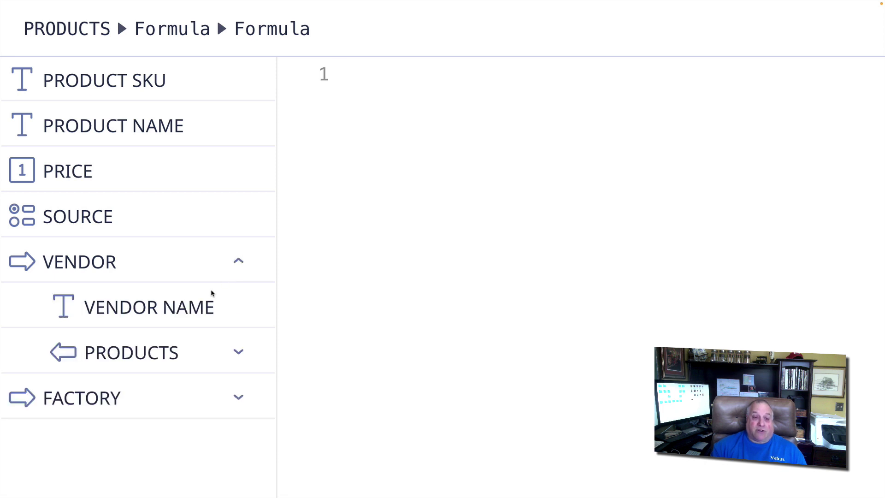
{"action": "left_click", "coordinate": [239, 261]}
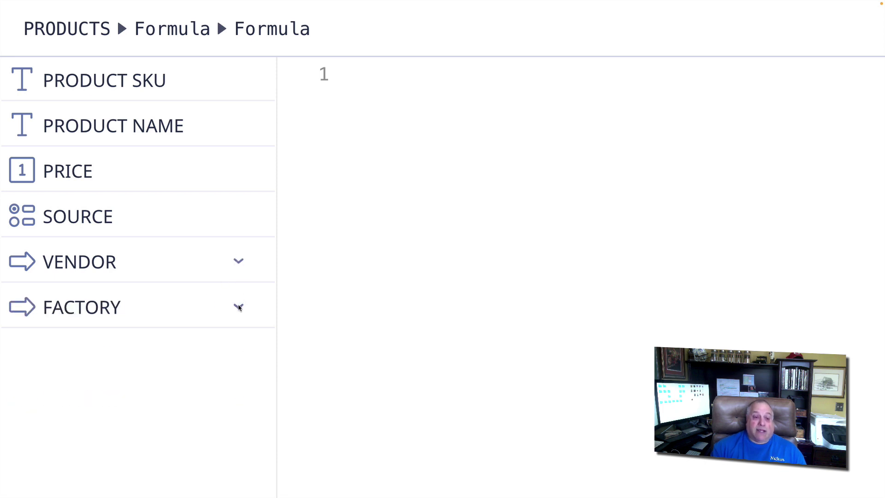
{"action": "left_click", "coordinate": [238, 306]}
{"action": "left_click", "coordinate": [239, 307]}
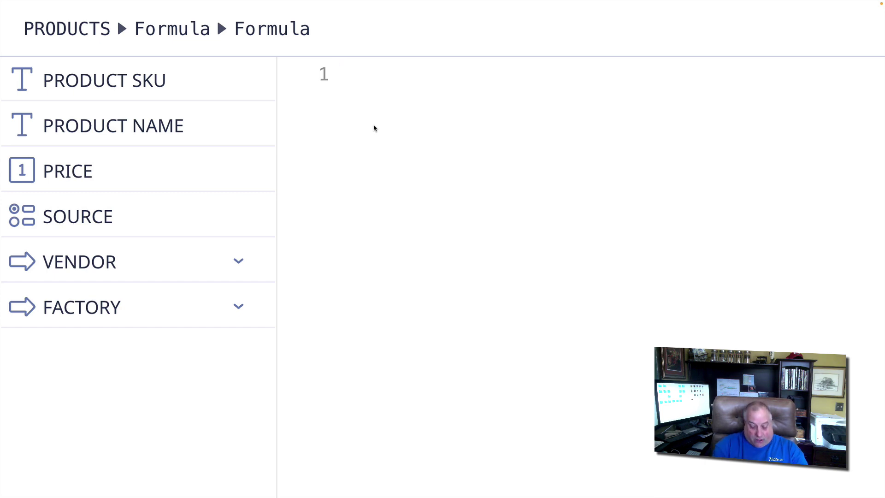
Step: Write let xSource := number(SOURCE) and highlight let, xSource, := and number in turn
{"action": "type", "text": ";et"}
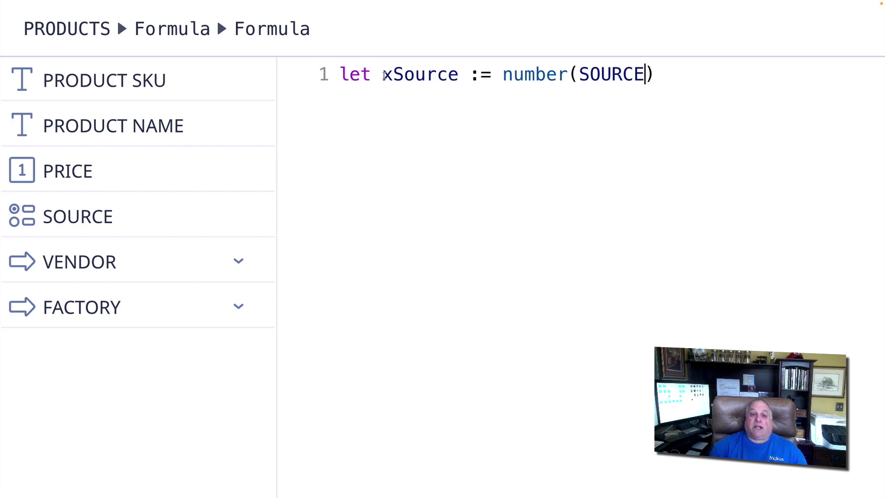
{"action": "double_click", "coordinate": [383, 75]}
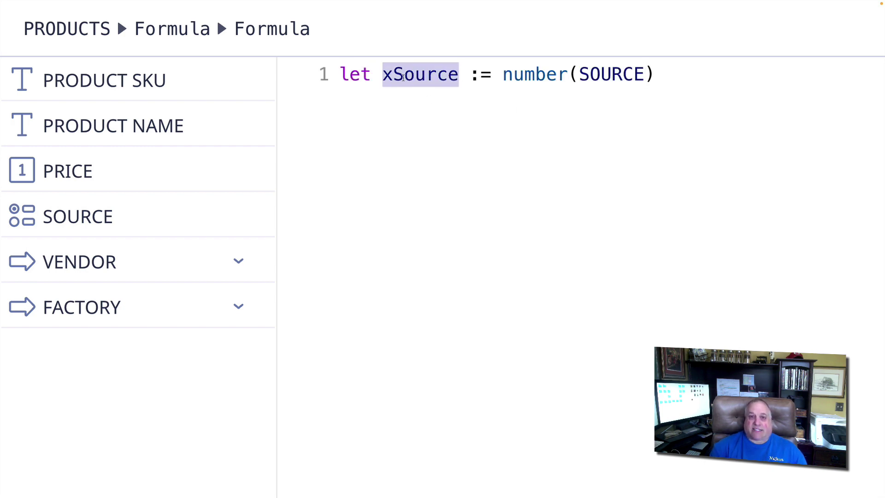
{"action": "left_click_drag", "start_coordinate": [387, 77], "coordinate": [392, 75]}
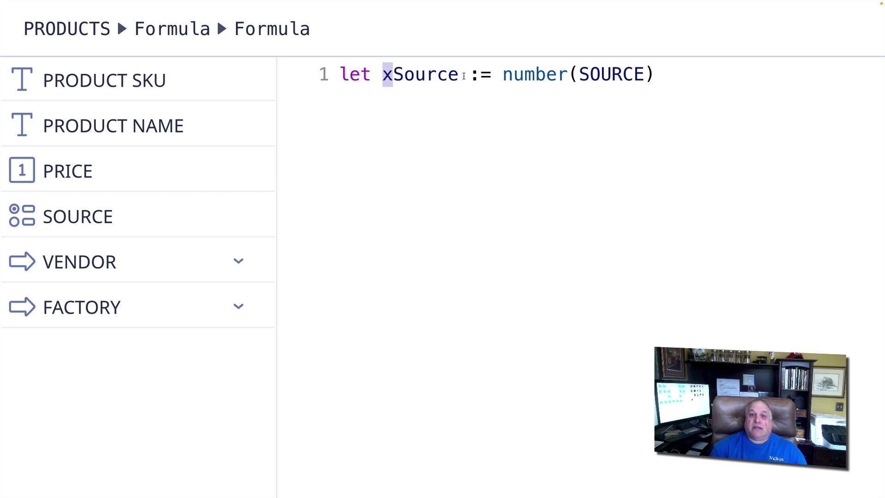
{"action": "left_click_drag", "start_coordinate": [469, 75], "coordinate": [492, 76]}
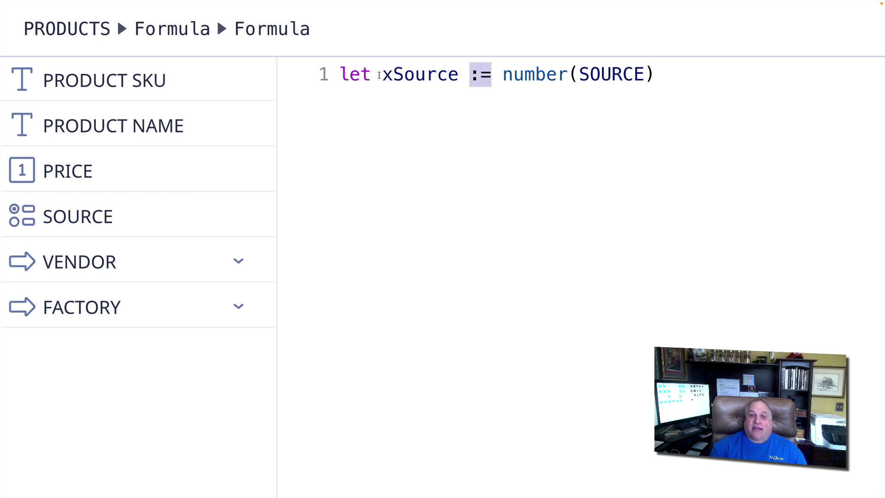
{"action": "double_click", "coordinate": [383, 74]}
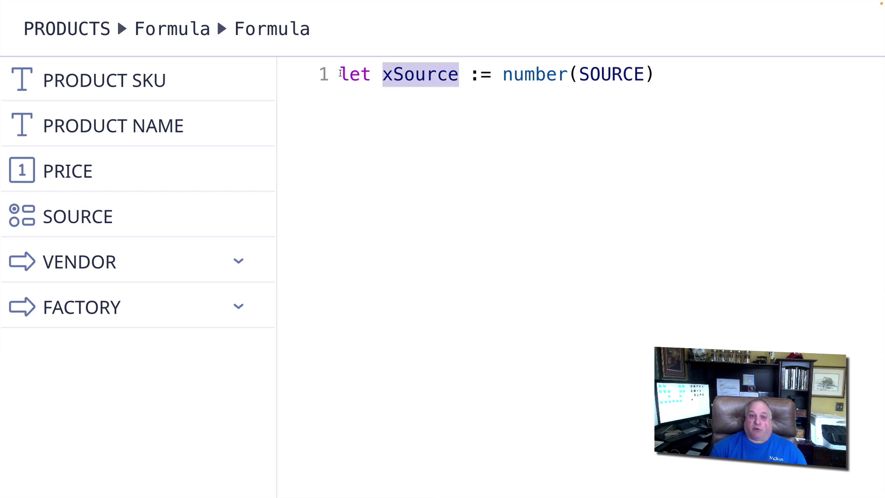
{"action": "left_click_drag", "start_coordinate": [340, 74], "coordinate": [370, 72]}
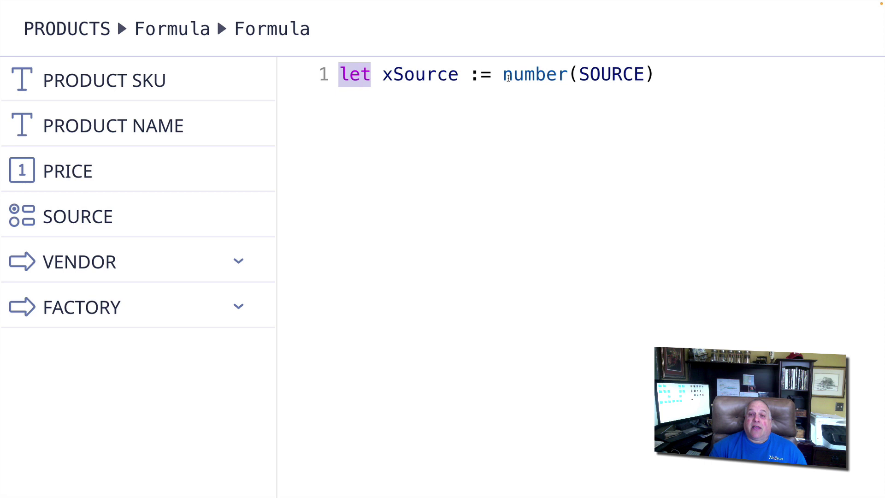
{"action": "left_click_drag", "start_coordinate": [503, 76], "coordinate": [645, 74]}
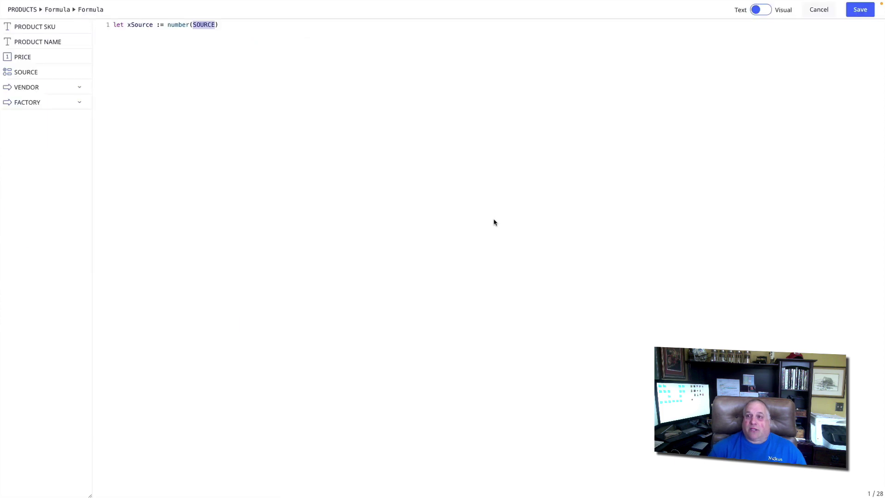
Step: Save the formula and review the SOURCE choice field's settings
{"action": "left_click", "coordinate": [865, 15]}
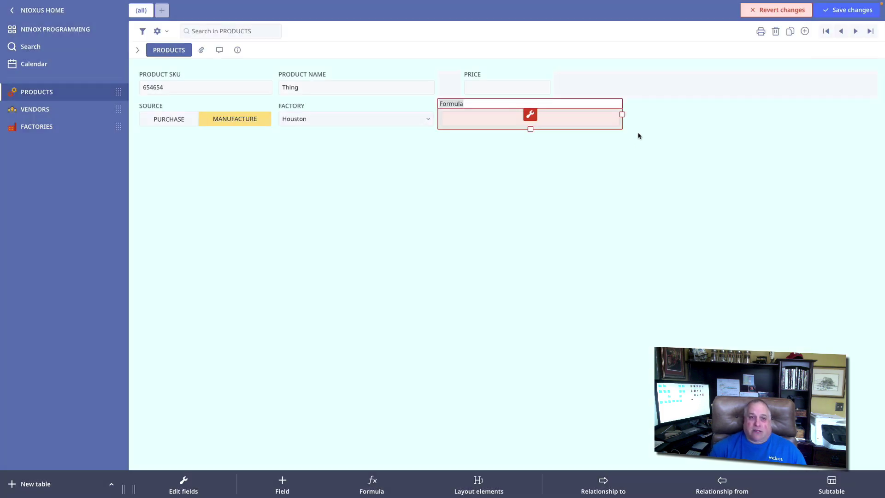
{"action": "left_click", "coordinate": [209, 115]}
{"action": "left_click", "coordinate": [210, 116]}
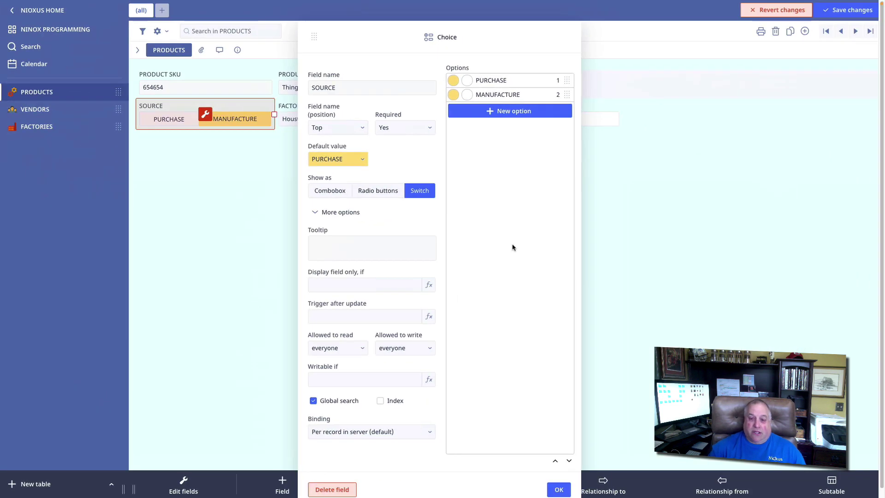
{"action": "left_click", "coordinate": [559, 489]}
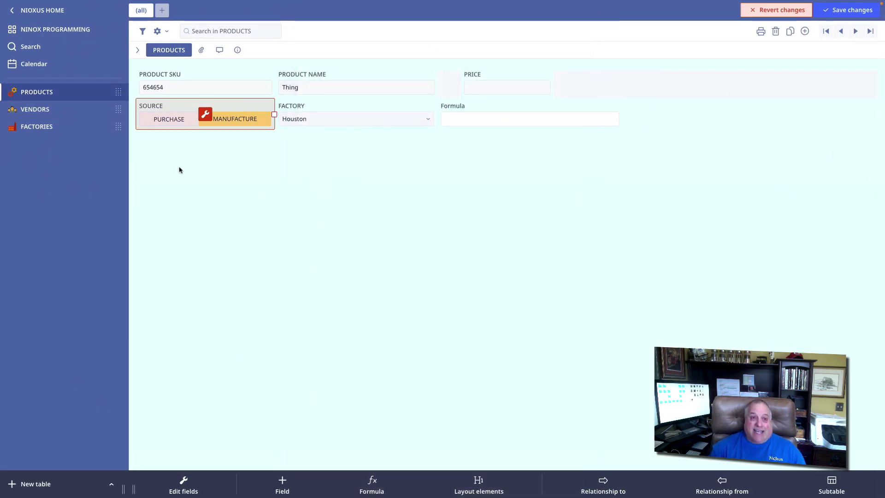
Step: Toggle SOURCE between PURCHASE and MANUFACTURE, then select the new Formula field
{"action": "left_click", "coordinate": [175, 118]}
{"action": "left_click", "coordinate": [215, 121]}
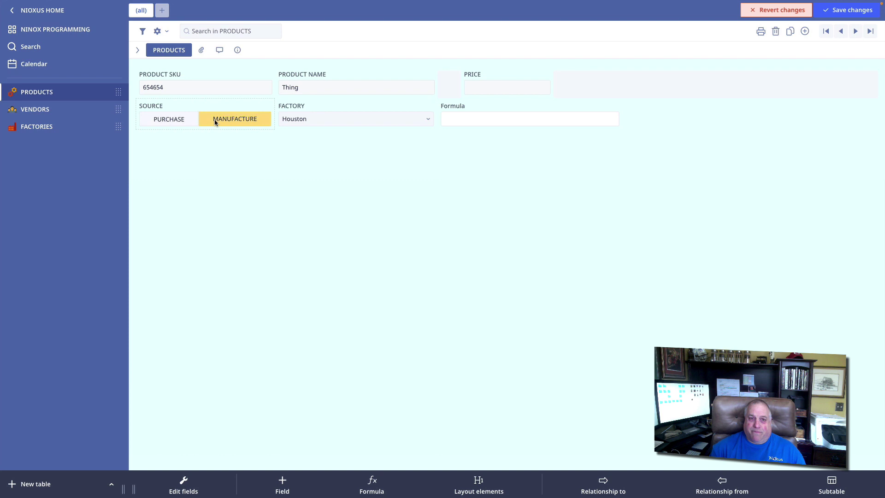
{"action": "left_click", "coordinate": [164, 120]}
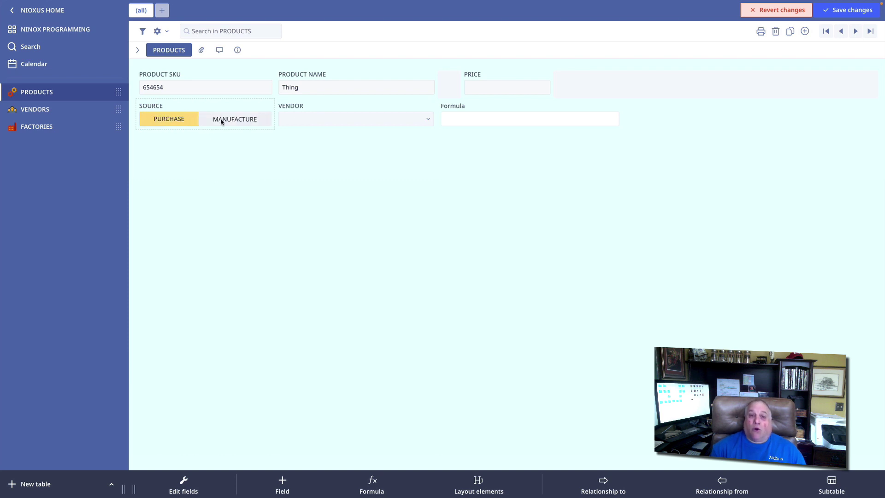
{"action": "left_click", "coordinate": [237, 120]}
{"action": "left_click", "coordinate": [470, 105]}
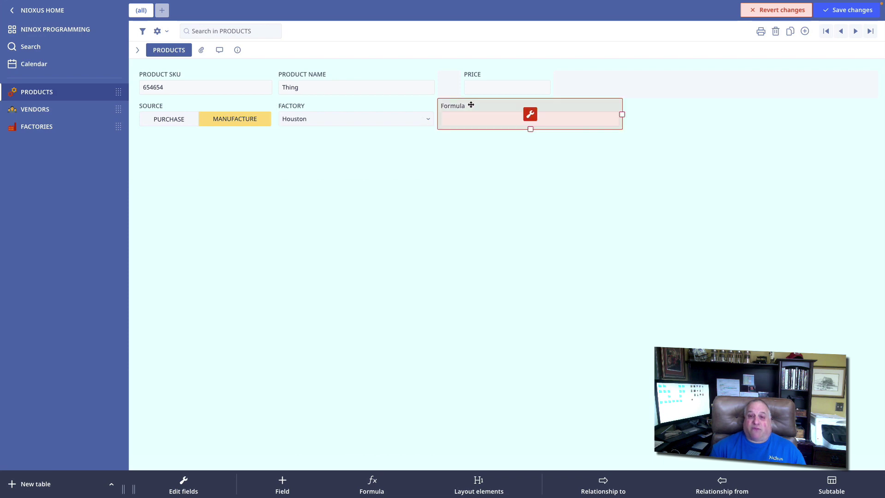
Step: Replace void with if xSource = 1 then VENDOR.'VENDOR NAME'
{"action": "left_click", "coordinate": [527, 115]}
{"action": "left_click", "coordinate": [378, 121]}
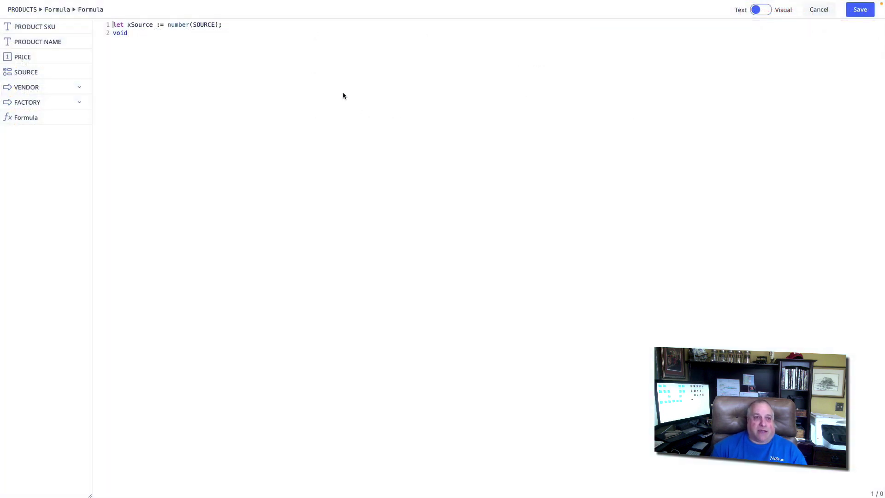
{"action": "double_click", "coordinate": [121, 31]}
{"action": "type", "text": "if xSource"}
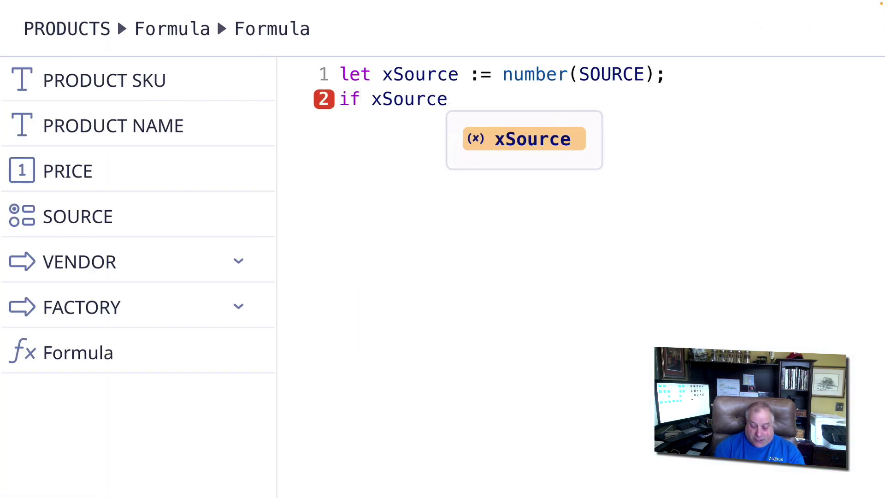
{"action": "type", "text": " = 1 then"}
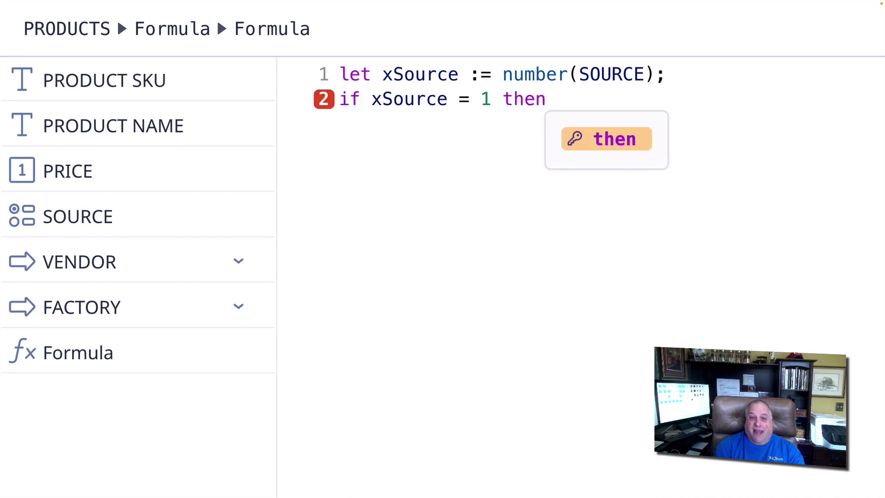
{"action": "key", "text": "Return"}
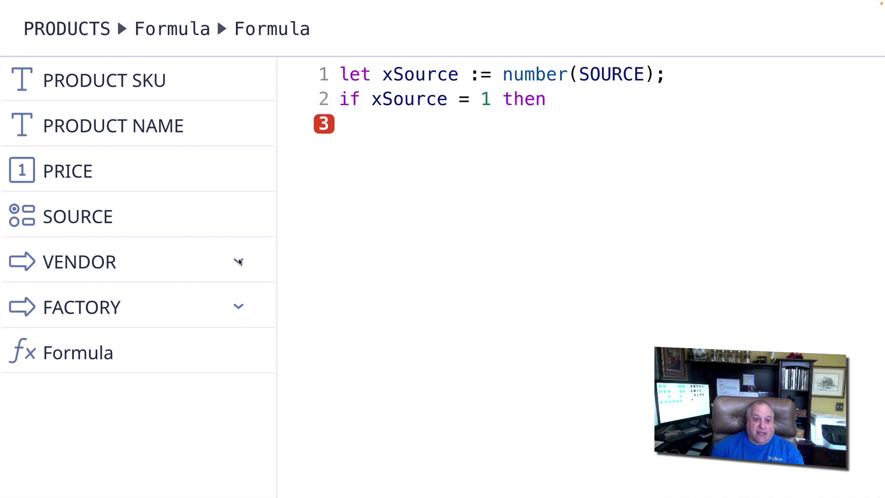
{"action": "left_click", "coordinate": [239, 261]}
{"action": "left_click", "coordinate": [177, 306]}
Step: Add an else branch returning FACTORY.'DEPARTMENT NAME' and close the if with end
{"action": "key", "text": "Return"}
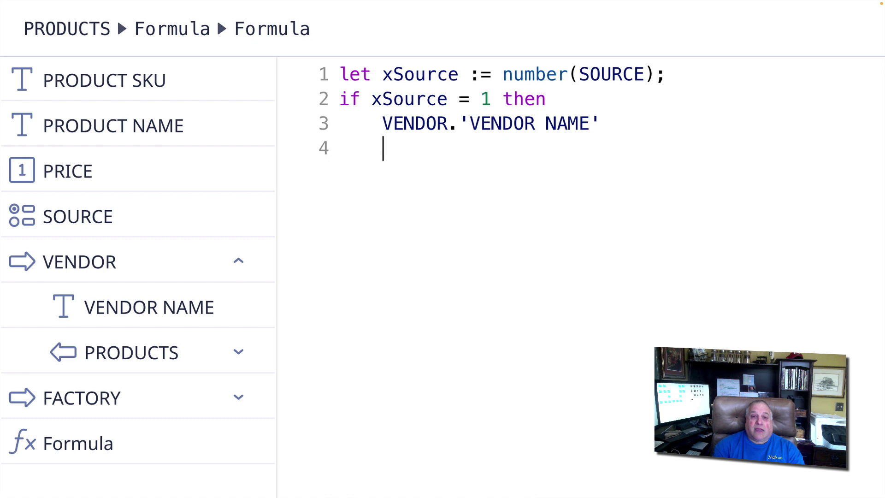
{"action": "key", "text": "BackSpace"}
{"action": "type", "text": "else"}
{"action": "key", "text": "Escape"}
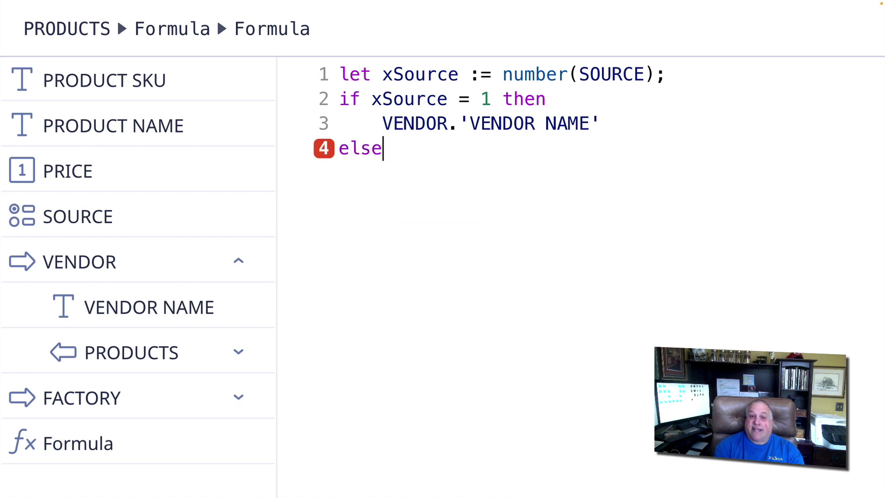
{"action": "key", "text": "Return"}
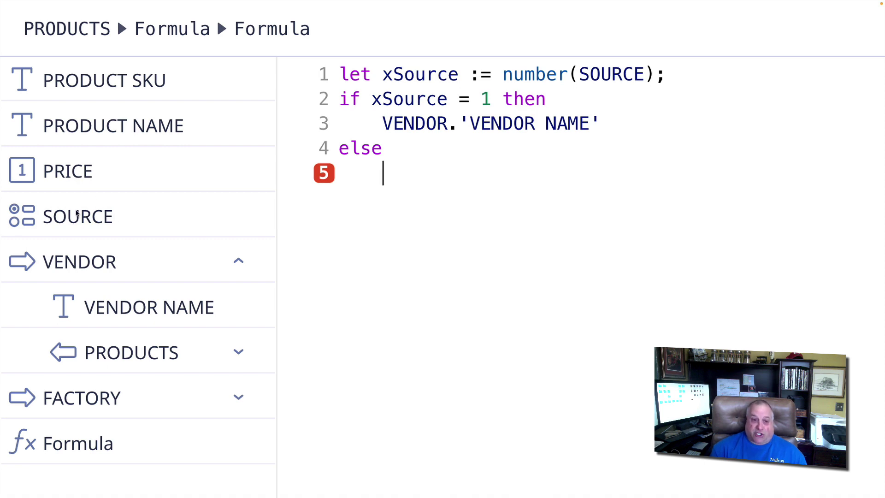
{"action": "left_click", "coordinate": [239, 261]}
{"action": "left_click", "coordinate": [238, 305]}
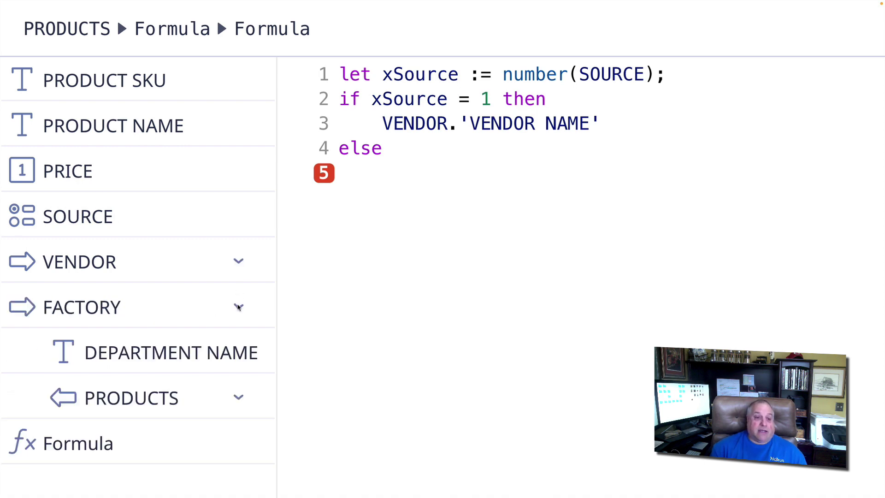
{"action": "left_click", "coordinate": [139, 350]}
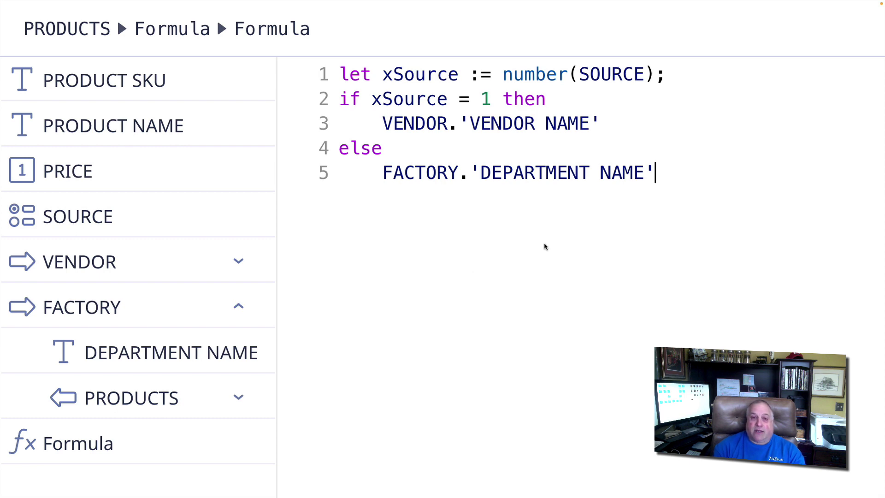
{"action": "key", "text": "Return"}
{"action": "key", "text": "BackSpace"}
{"action": "type", "text": "end"}
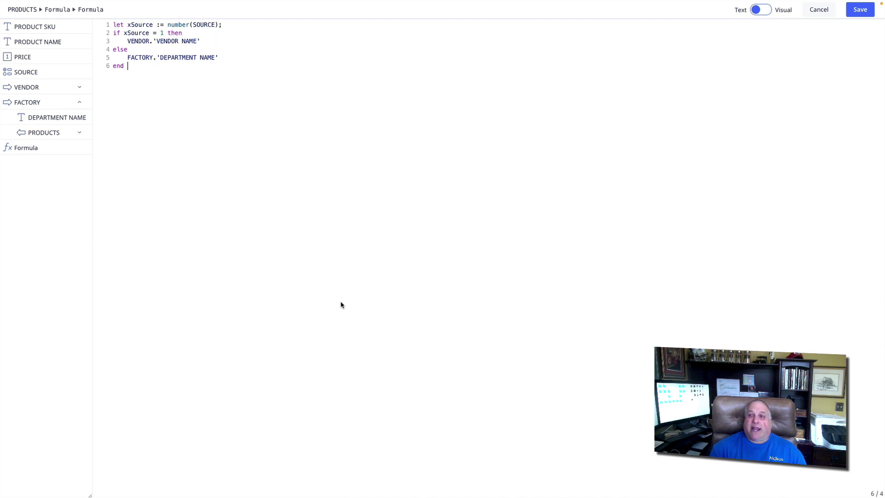
Step: Save the formula and rename the field to SOURCE DISPLAY NAME
{"action": "left_click", "coordinate": [859, 10]}
{"action": "double_click", "coordinate": [365, 88]}
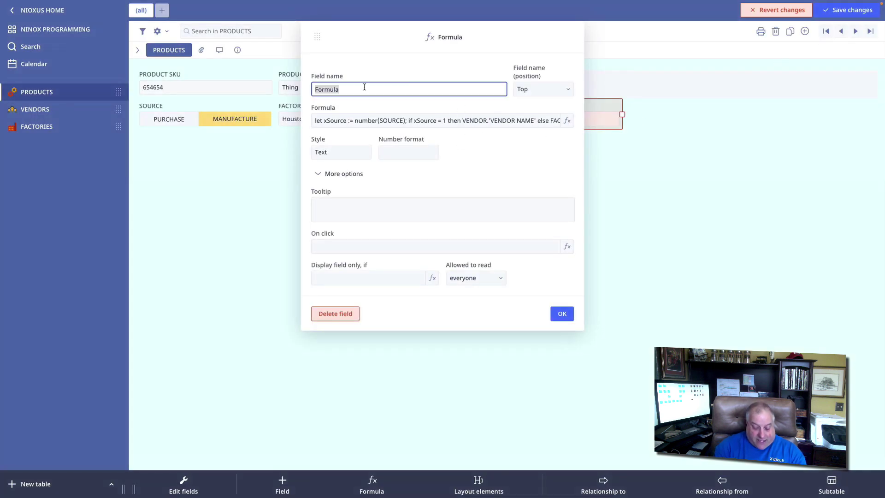
{"action": "type", "text": "SOURCE"}
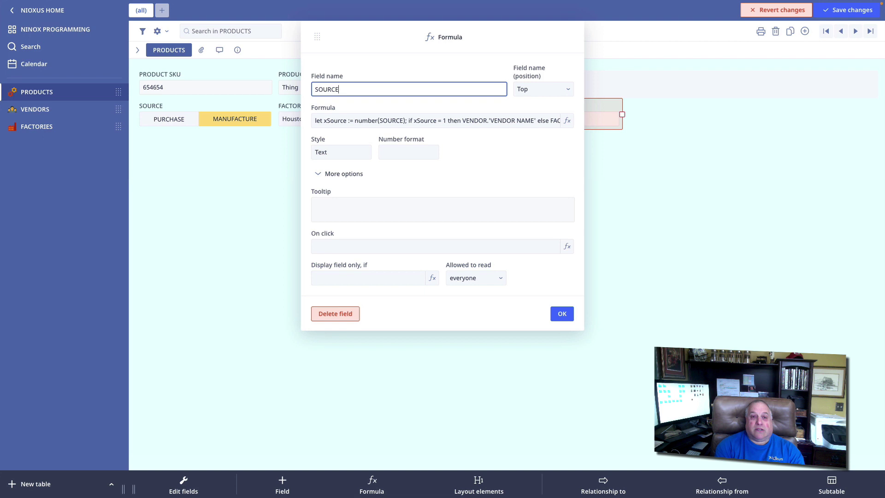
{"action": "type", "text": " DISPLAY NAME"}
{"action": "key", "text": "Tab"}
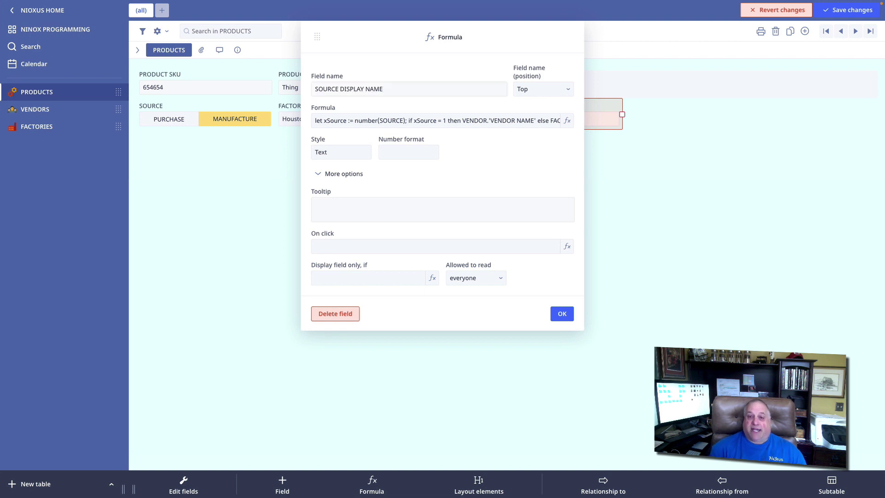
{"action": "left_click", "coordinate": [560, 315]}
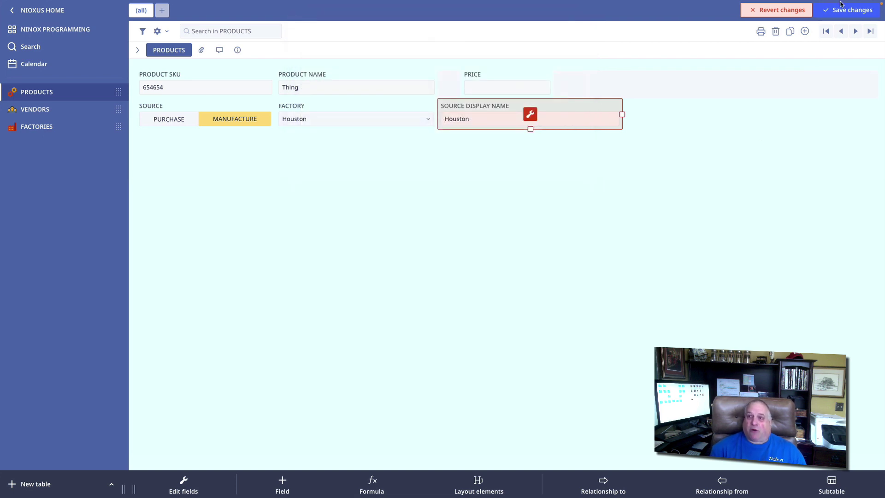
Step: Set Thing's vendor to Edison Steel and toggle Purchase/Manufacture to check the displayed name
{"action": "left_click", "coordinate": [176, 122]}
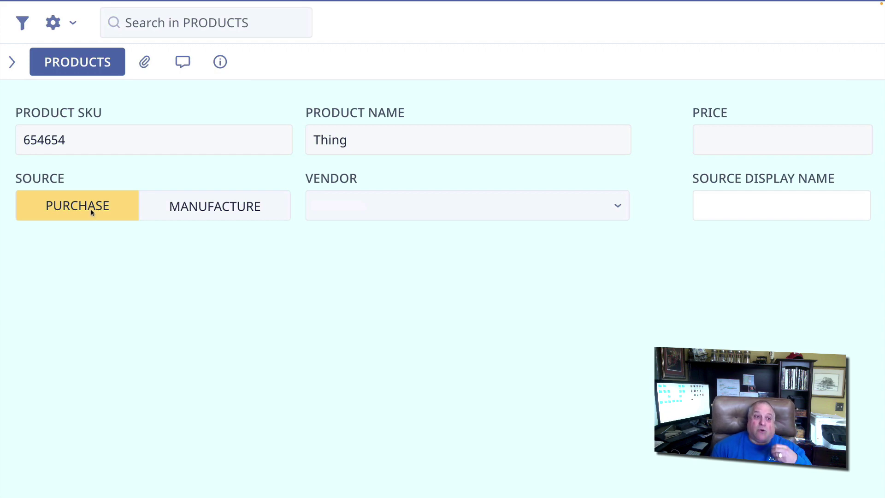
{"action": "left_click", "coordinate": [339, 205]}
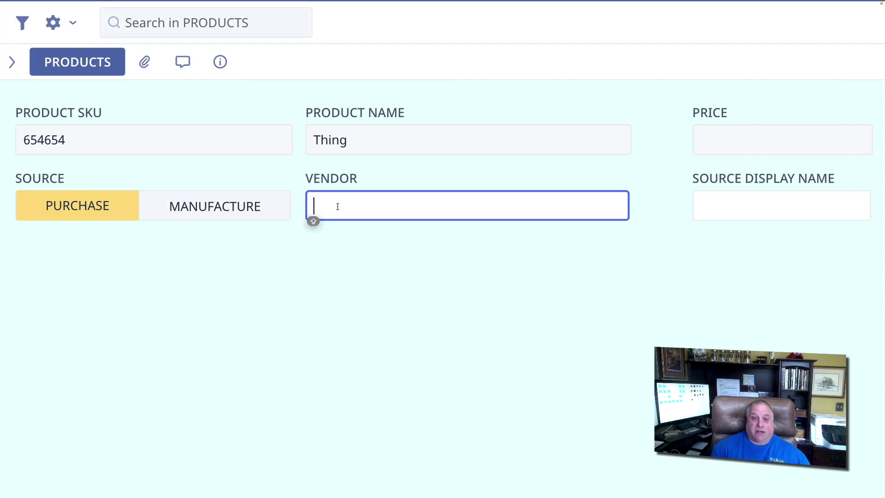
{"action": "left_click", "coordinate": [349, 269]}
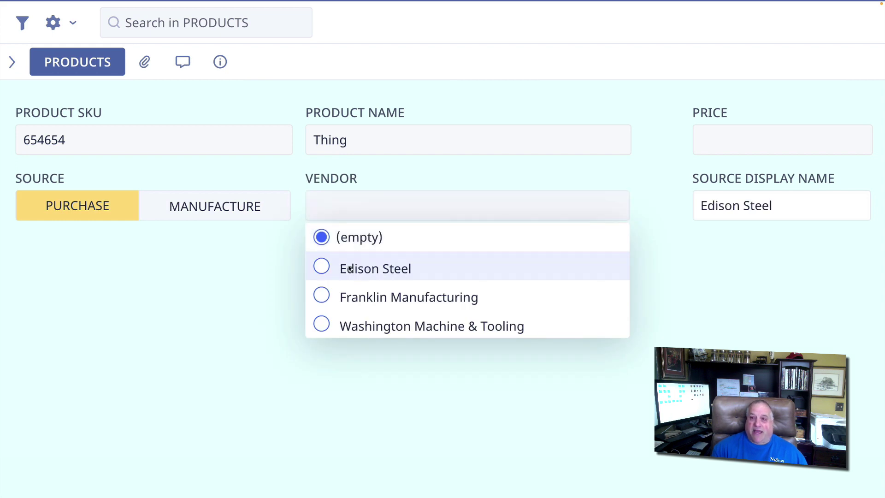
{"action": "left_click", "coordinate": [215, 205]}
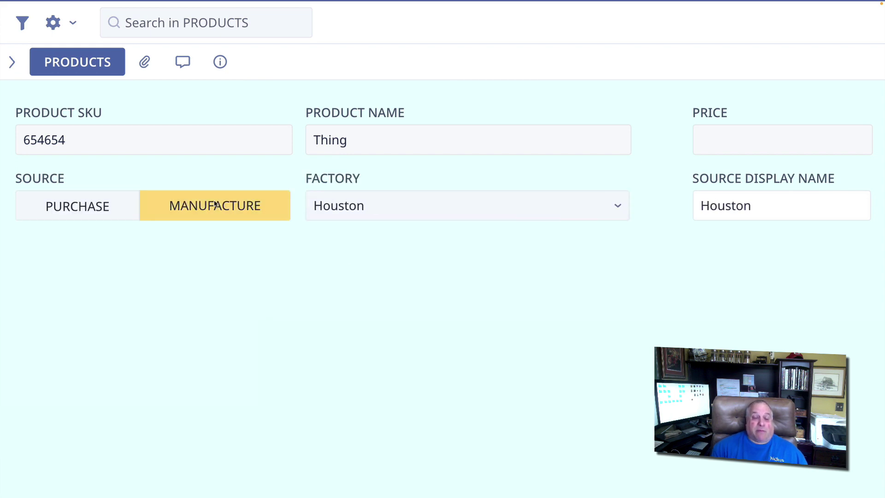
{"action": "left_click", "coordinate": [344, 212]}
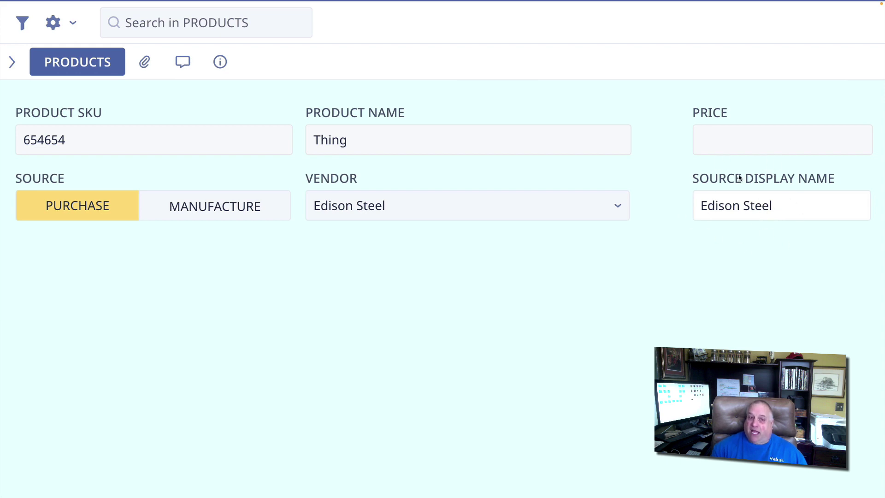
{"action": "left_click", "coordinate": [200, 206]}
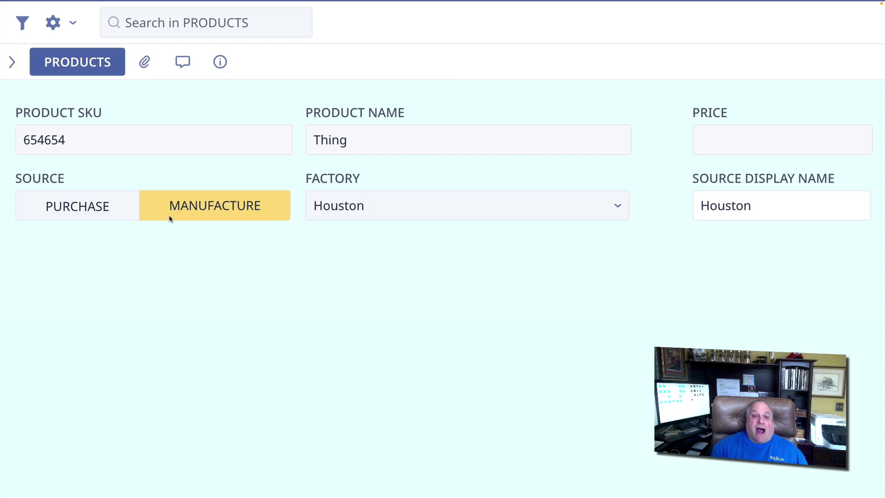
{"action": "left_click", "coordinate": [99, 207]}
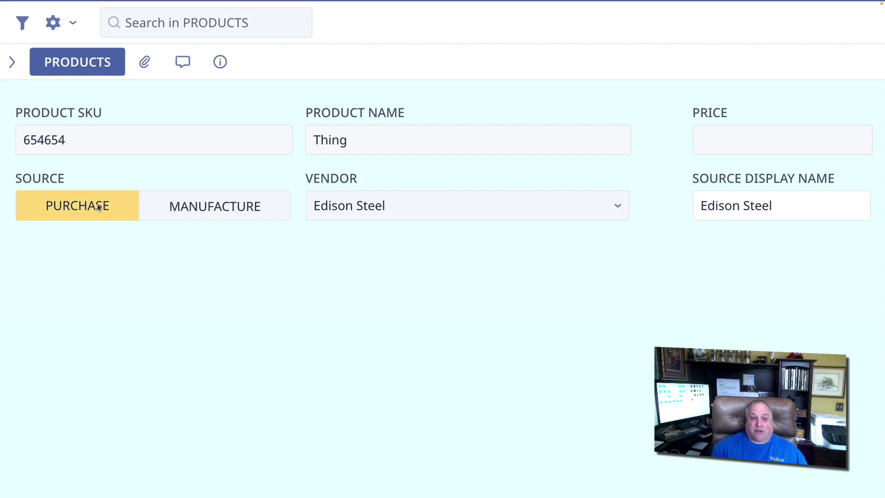
{"action": "left_click", "coordinate": [168, 206]}
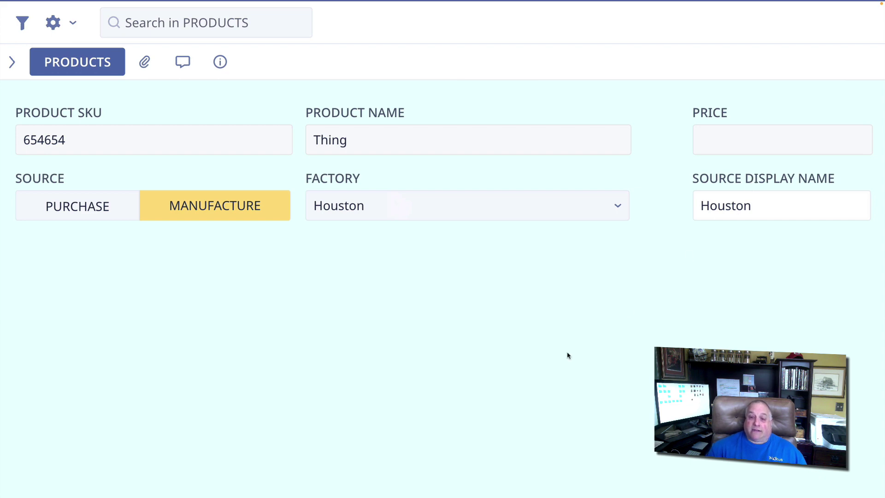
Step: Set SOURCE DISPLAY NAME's 'Display field only, if' condition to null
{"action": "left_click", "coordinate": [779, 186]}
{"action": "double_click", "coordinate": [783, 193]}
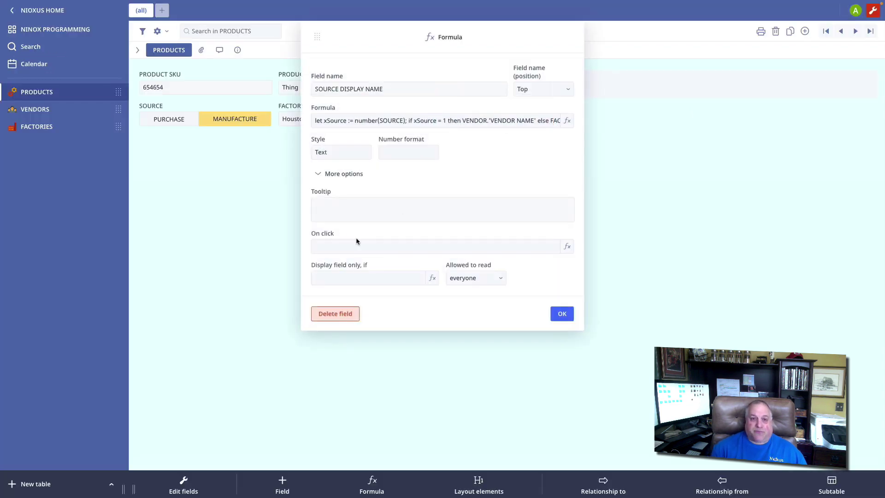
{"action": "left_click", "coordinate": [331, 279]}
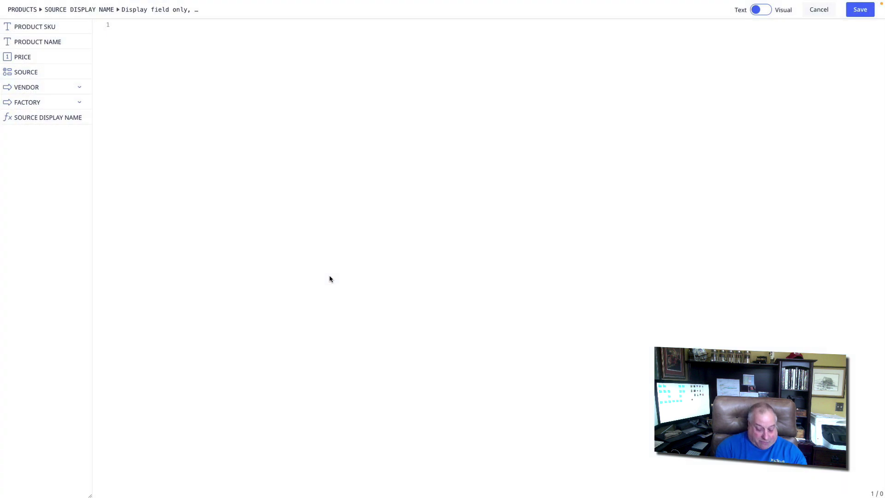
{"action": "type", "text": "null"}
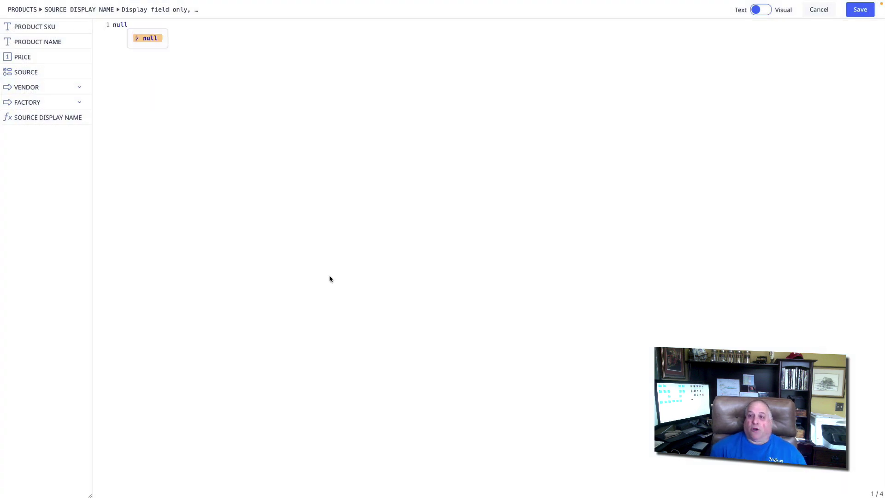
{"action": "left_click", "coordinate": [855, 13]}
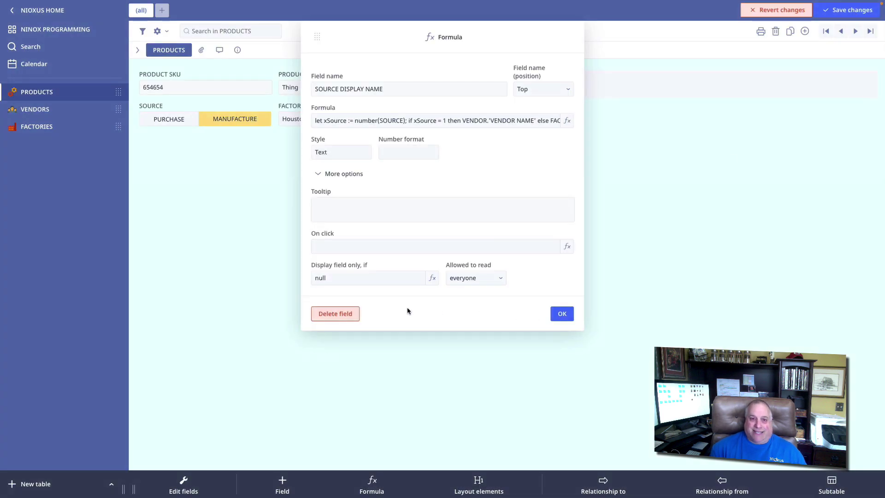
{"action": "left_click", "coordinate": [563, 314]}
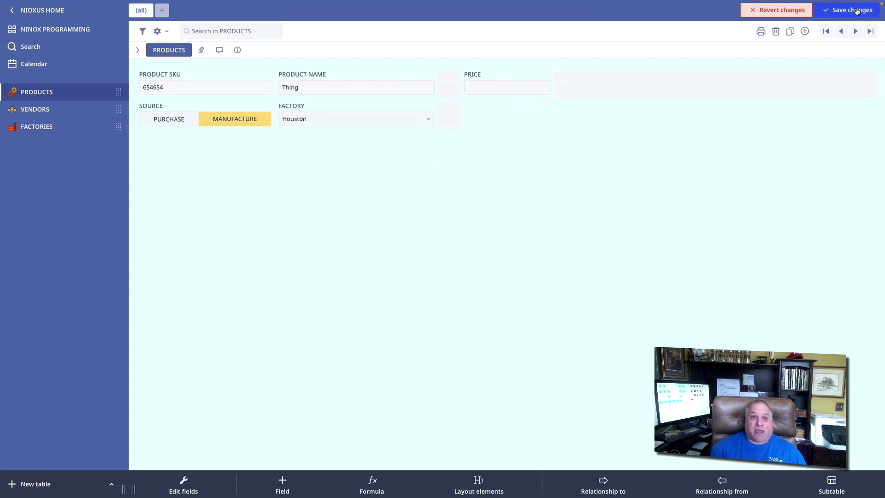
Step: Show and widen the SOURCE DISPLAY NAME column in the Products table, then open the Widget record
{"action": "left_click", "coordinate": [136, 51]}
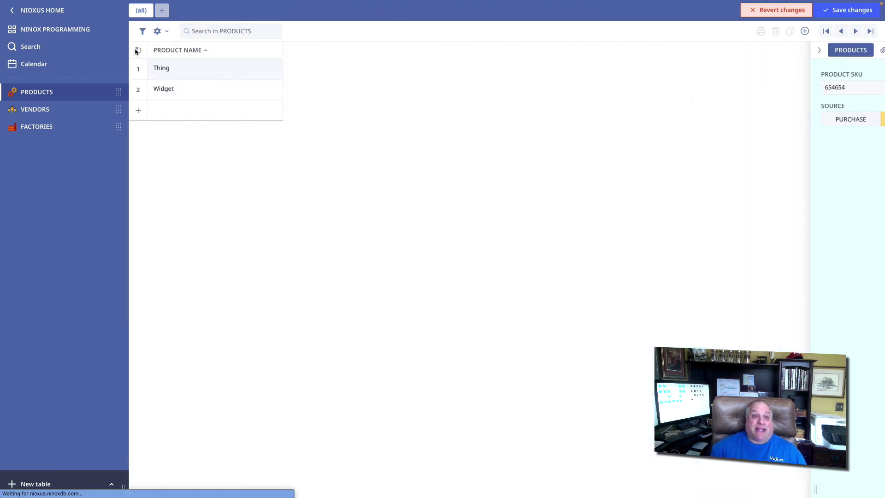
{"action": "left_click", "coordinate": [166, 53]}
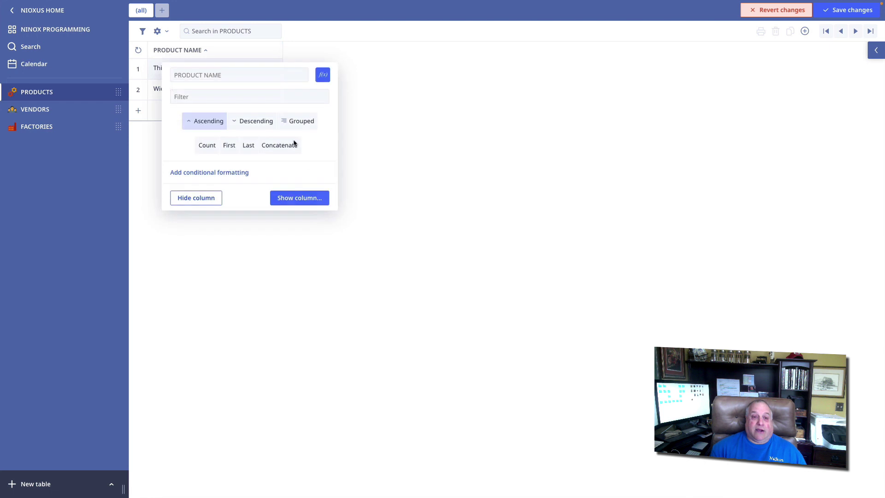
{"action": "left_click", "coordinate": [295, 202]}
{"action": "left_click", "coordinate": [230, 215]}
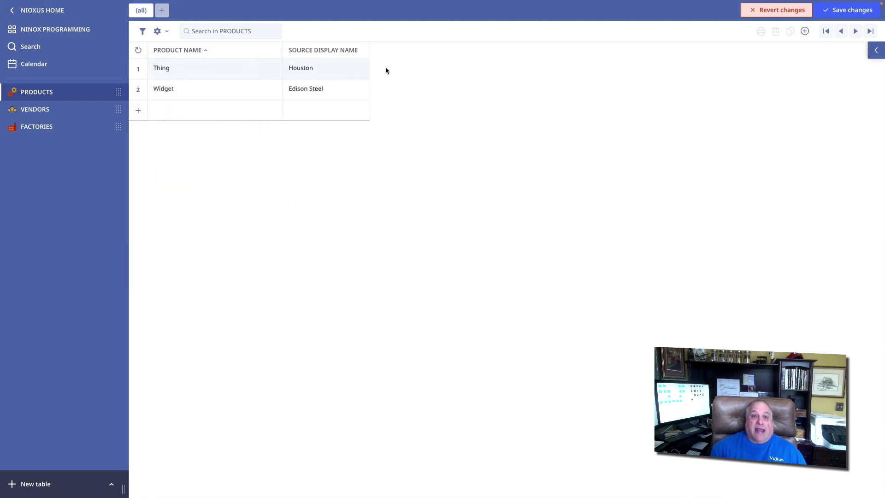
{"action": "left_click_drag", "start_coordinate": [368, 52], "coordinate": [387, 50]}
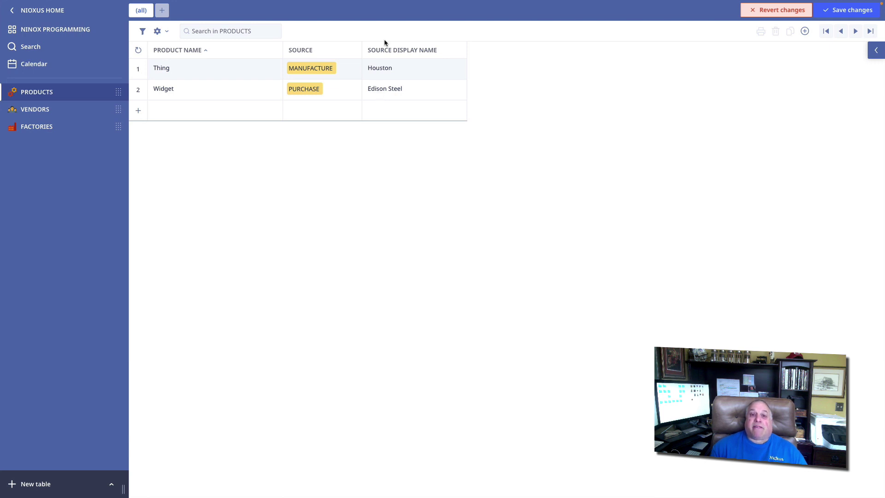
{"action": "left_click", "coordinate": [389, 94]}
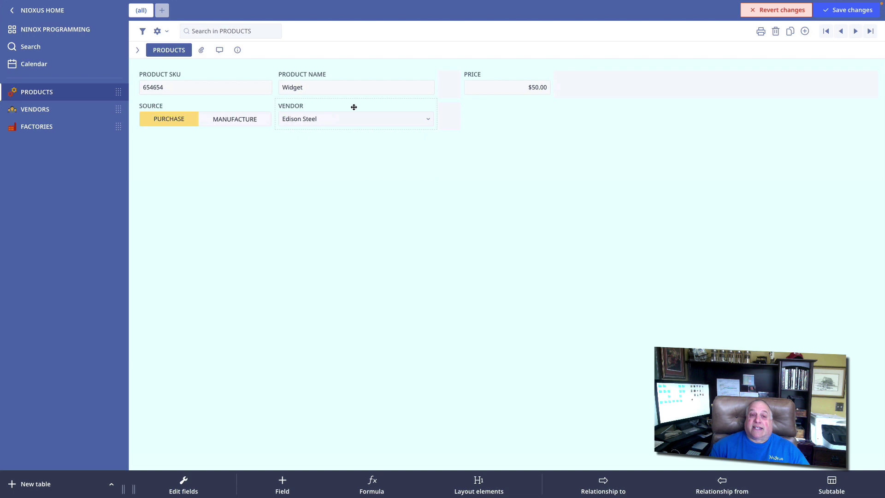
Step: Toggle Widget's source to Manufacture and back to Purchase, and review the SOURCE DISPLAY NAME formula unchanged
{"action": "left_click", "coordinate": [237, 118]}
{"action": "left_click", "coordinate": [183, 121]}
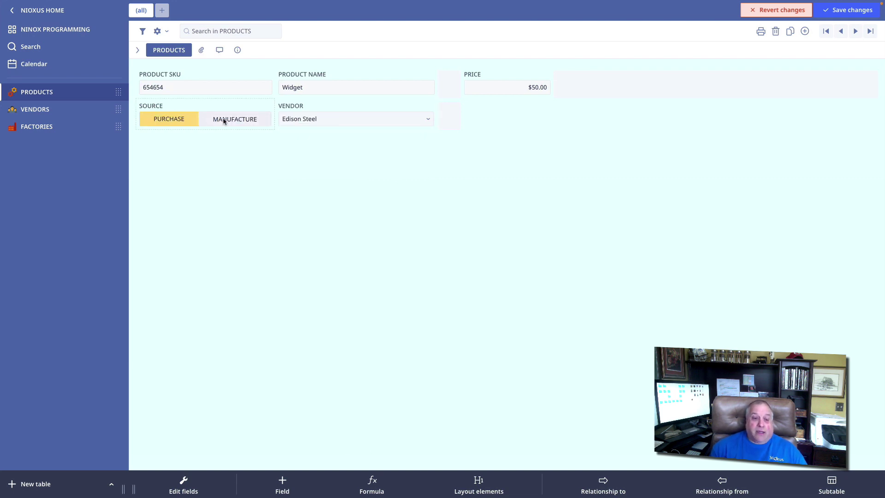
{"action": "left_click", "coordinate": [192, 484]}
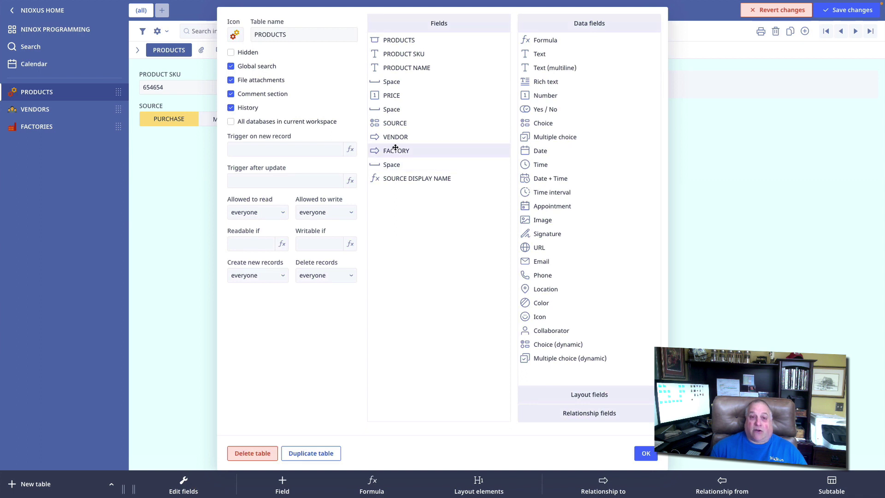
{"action": "left_click", "coordinate": [399, 179]}
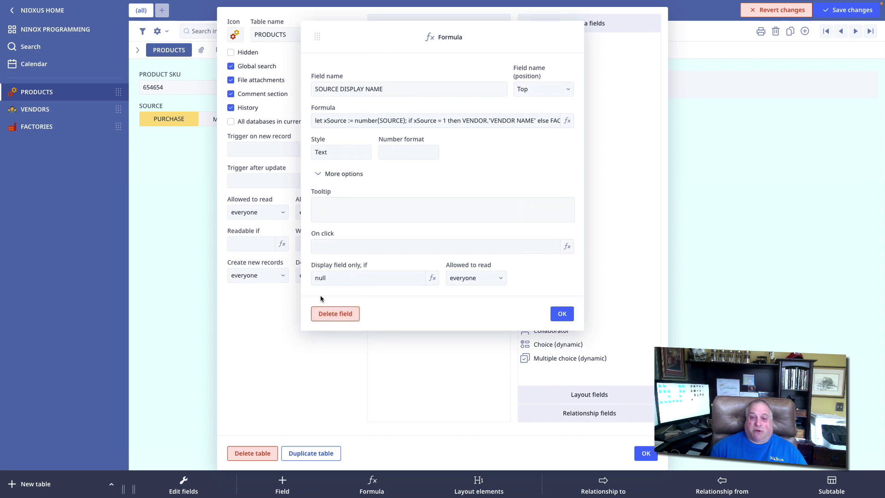
{"action": "left_click", "coordinate": [562, 313]}
{"action": "left_click", "coordinate": [646, 453]}
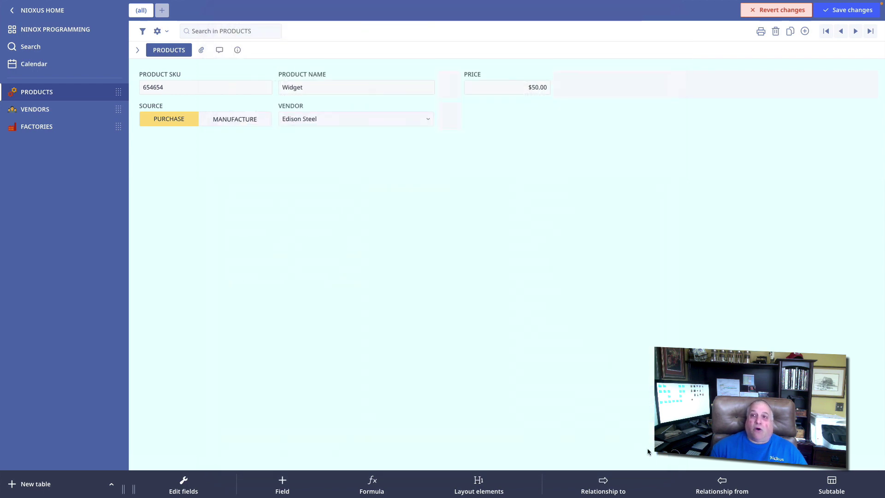
Step: Save the layout changes, reopen the Widget record from the Products table, and open the field settings
{"action": "left_click", "coordinate": [851, 11]}
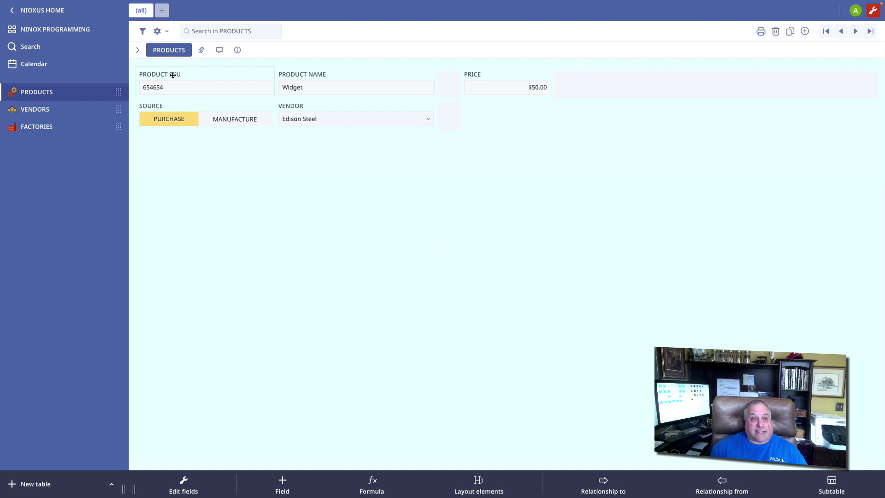
{"action": "left_click", "coordinate": [137, 50]}
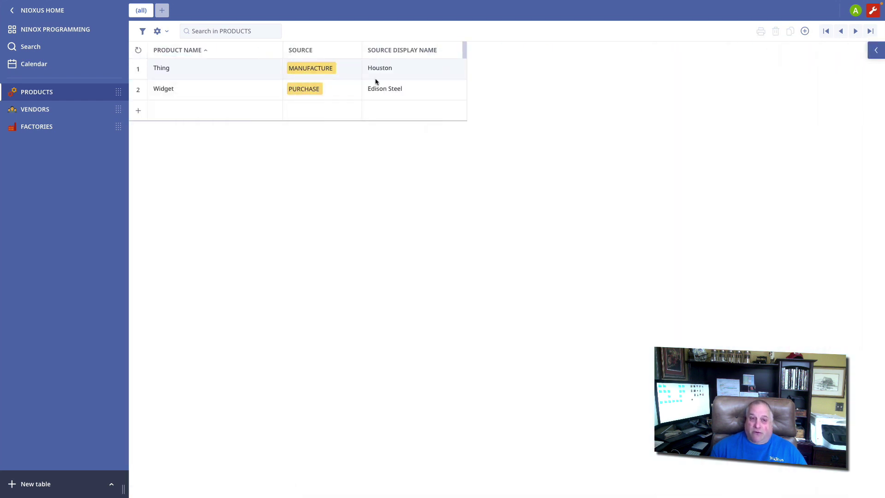
{"action": "left_click", "coordinate": [244, 94]}
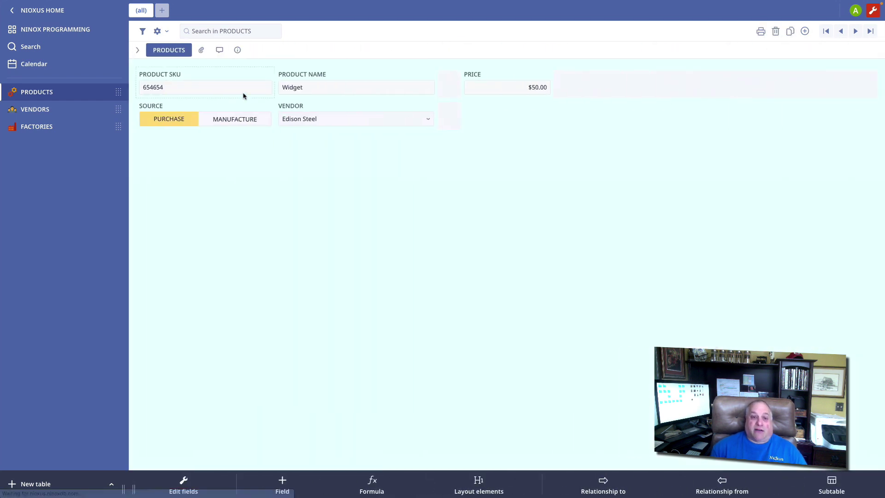
{"action": "left_click", "coordinate": [184, 485]}
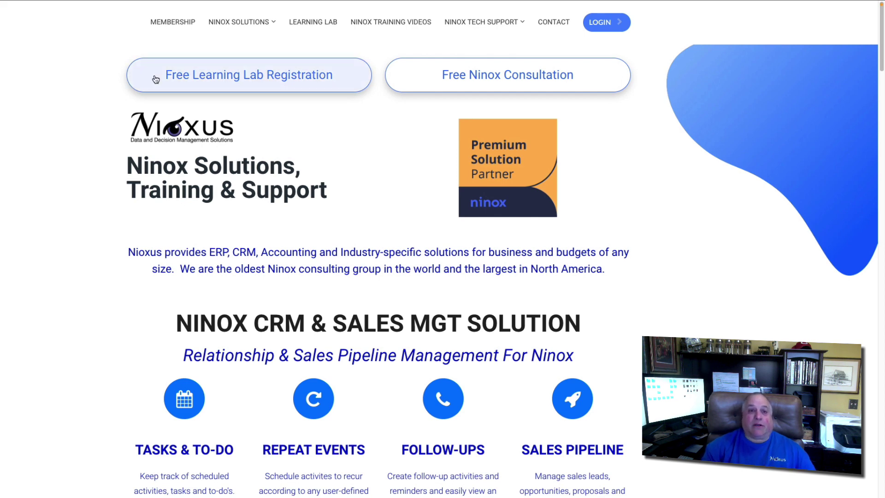
Step: Choose Free Learning Lab Registration from the Nioxus NINOX TECH SUPPORT menu
{"action": "mouse_move", "coordinate": [220, 25]}
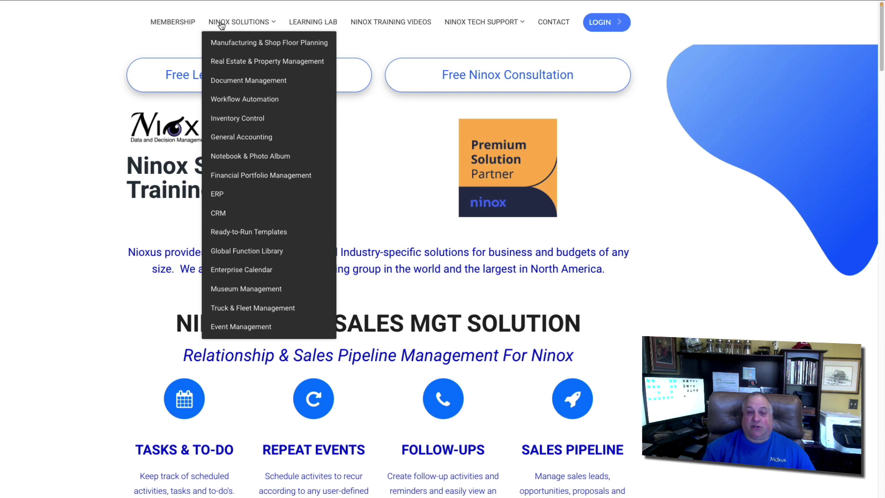
{"action": "mouse_move", "coordinate": [475, 24]}
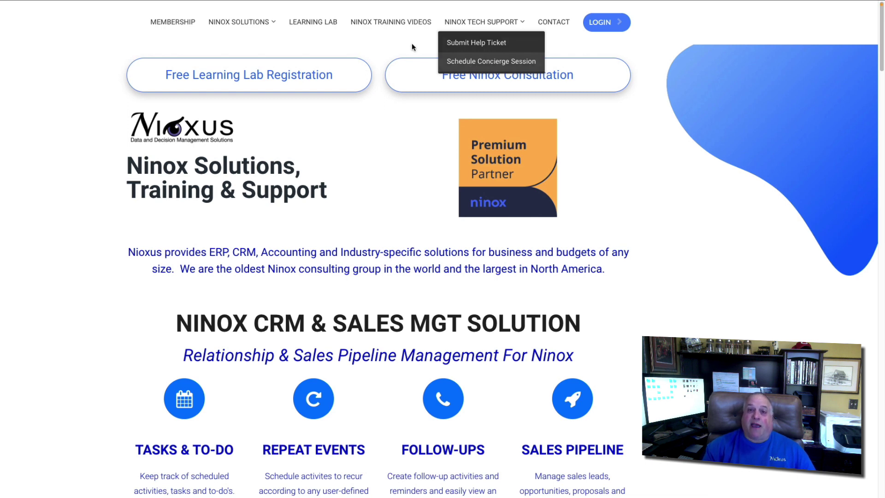
{"action": "left_click", "coordinate": [278, 83]}
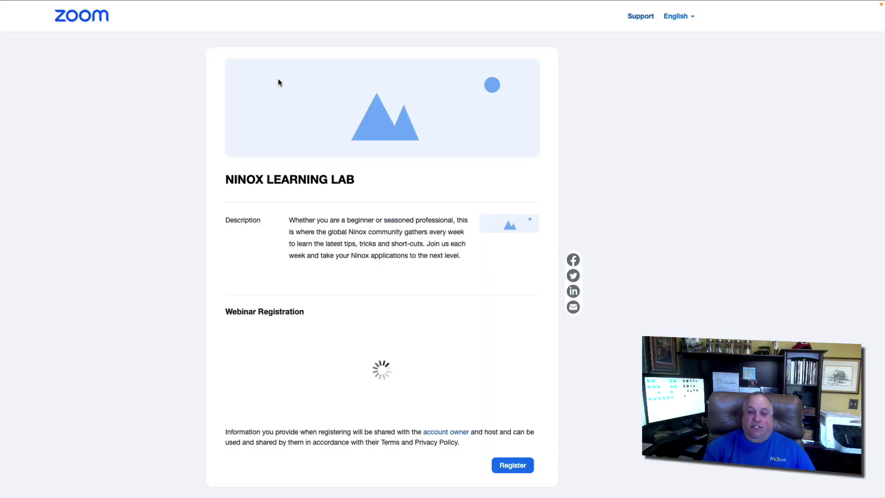